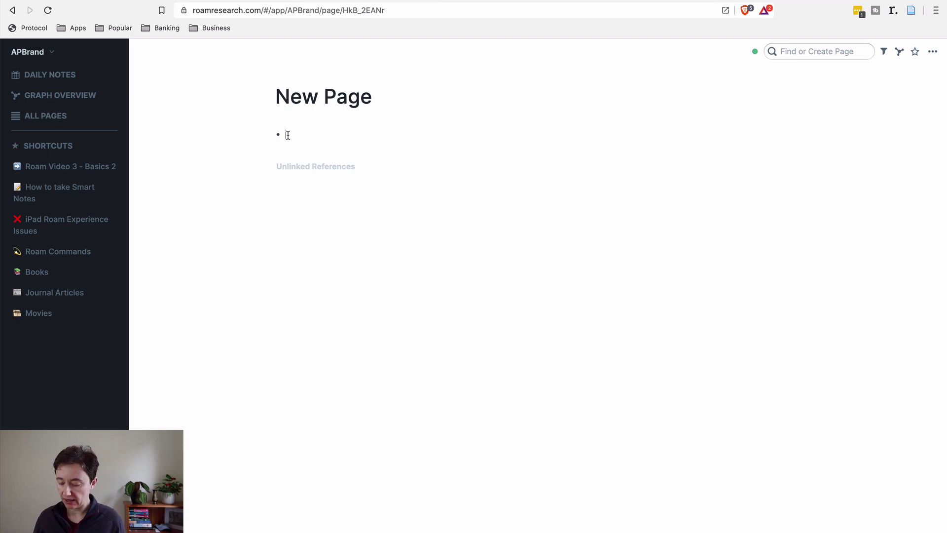
Add a [[daily news]] block with child bullets hello, hi, great day and awesome video.
{"action": "type", "text": "[[daily n"}
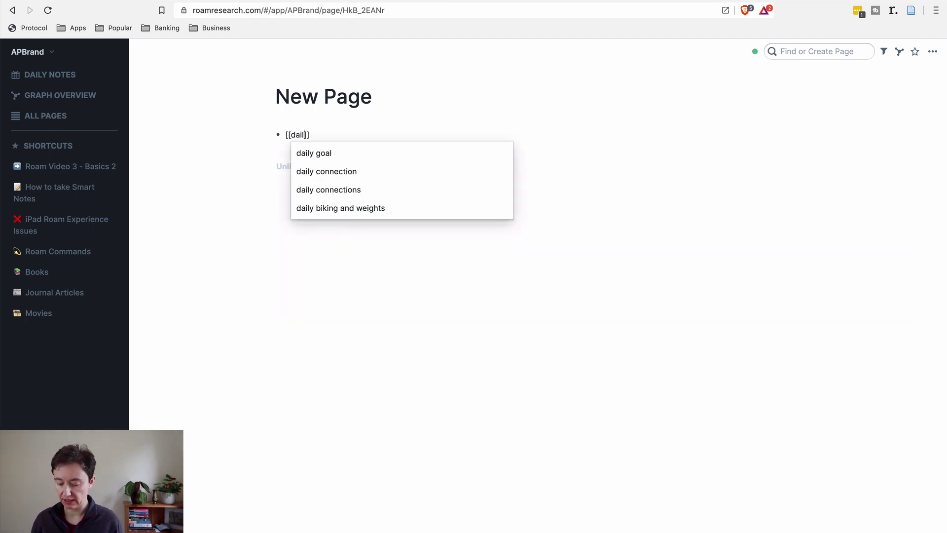
{"action": "type", "text": "ews"}
{"action": "key", "text": "Return"}
{"action": "key", "text": "Tab"}
{"action": "type", "text": "h"}
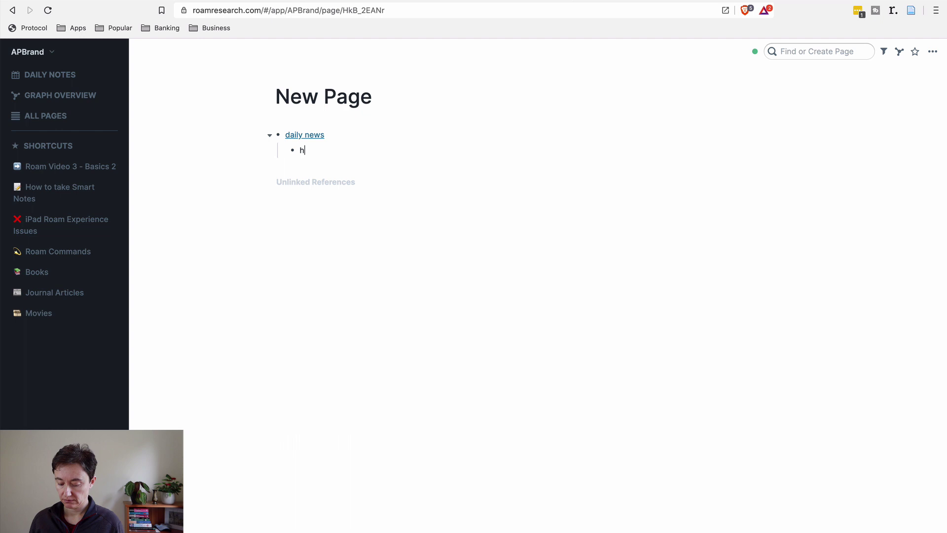
{"action": "type", "text": "ello"}
{"action": "key", "text": "Return"}
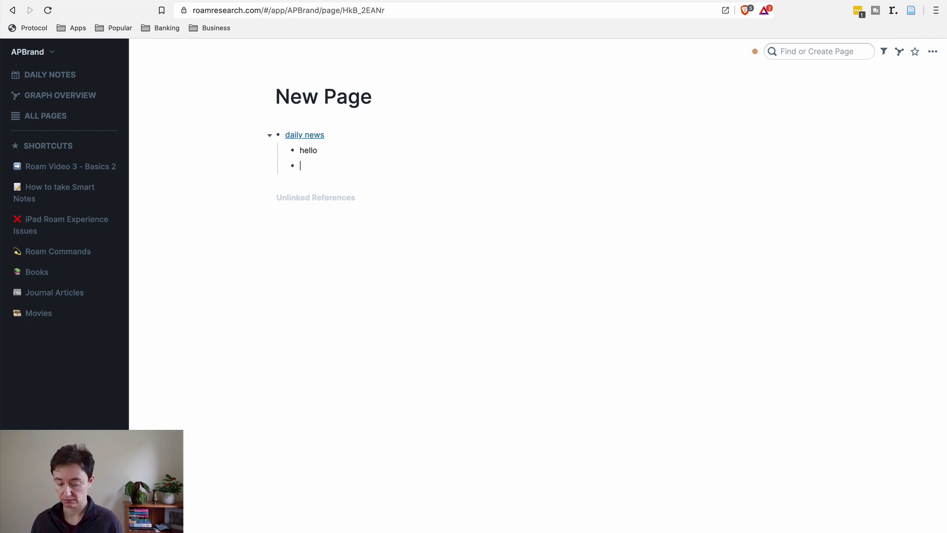
{"action": "type", "text": "hi"}
{"action": "key", "text": "Return"}
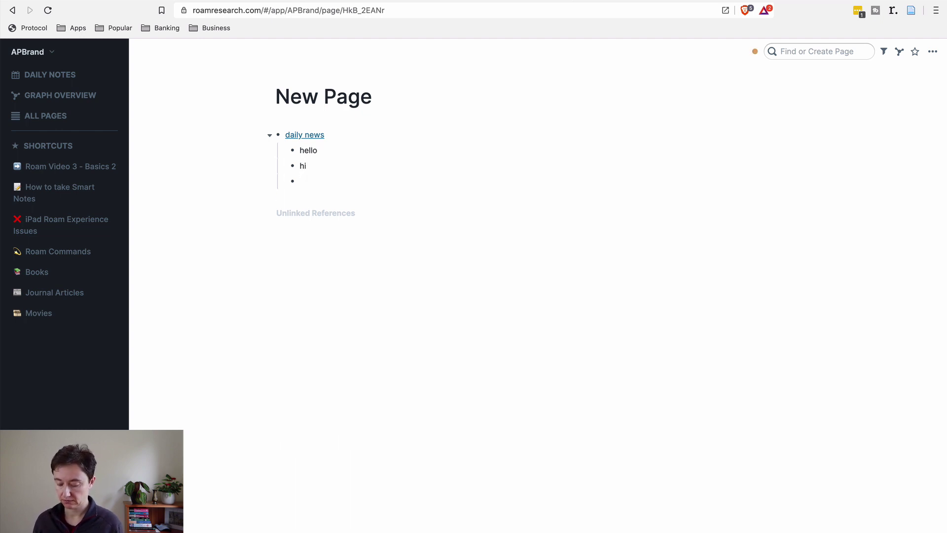
{"action": "type", "text": "great day"}
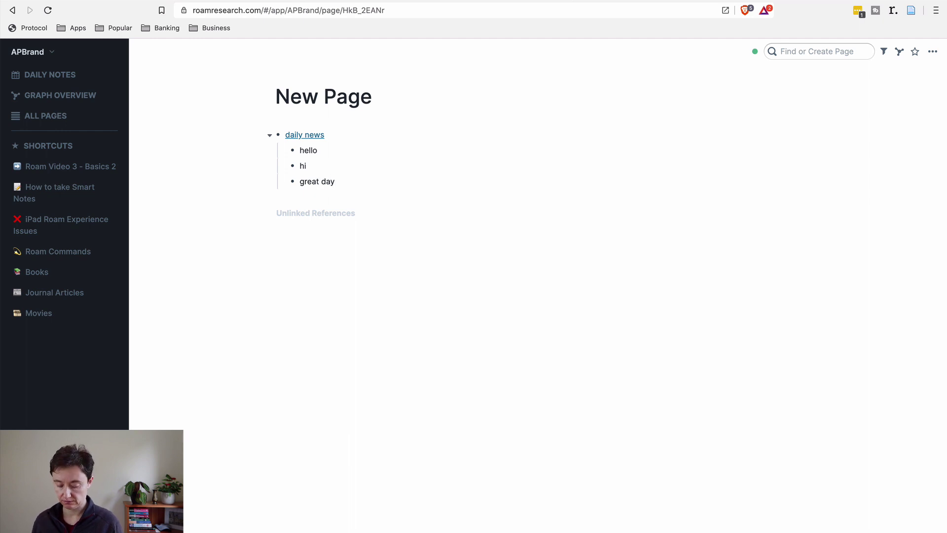
{"action": "key", "text": "Return"}
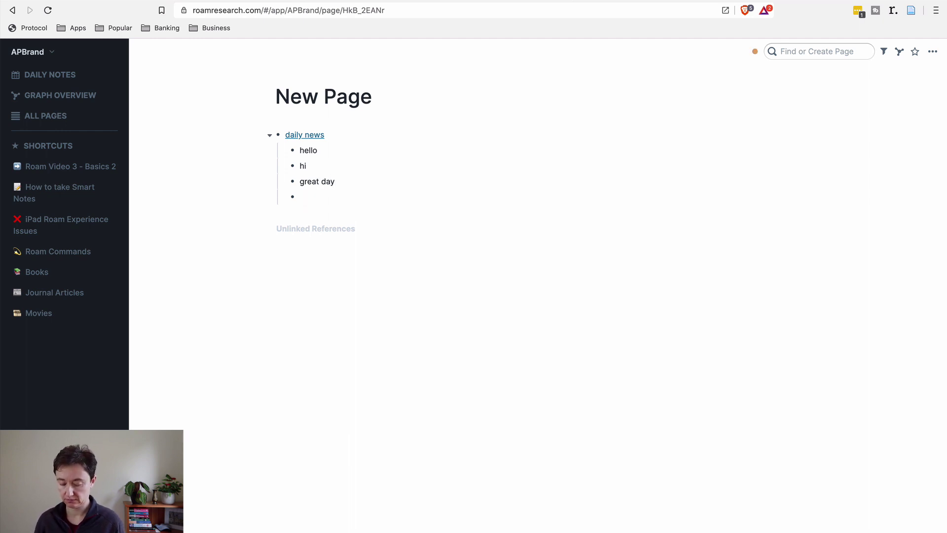
{"action": "type", "text": "awesome video"}
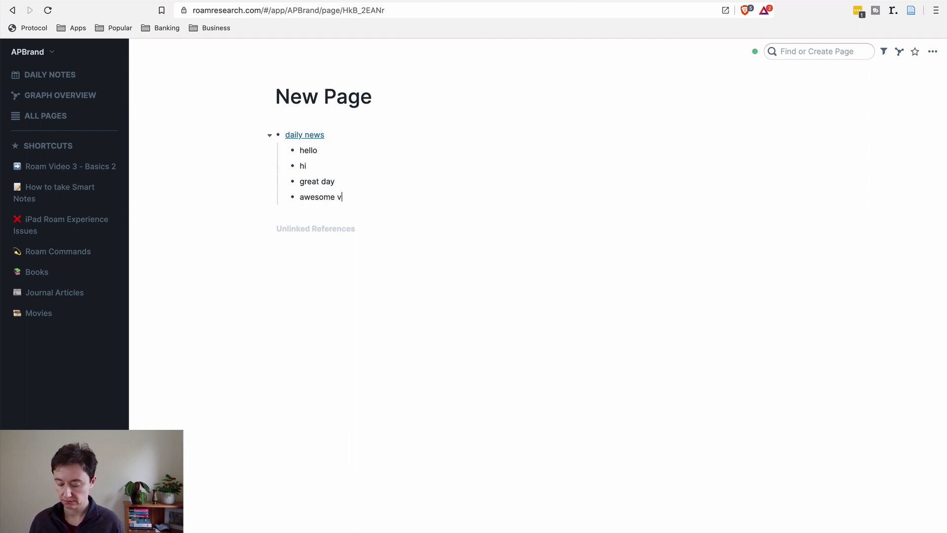
Open the daily news page to see its New Page reference, then return to New Page.
{"action": "left_click", "coordinate": [299, 138]}
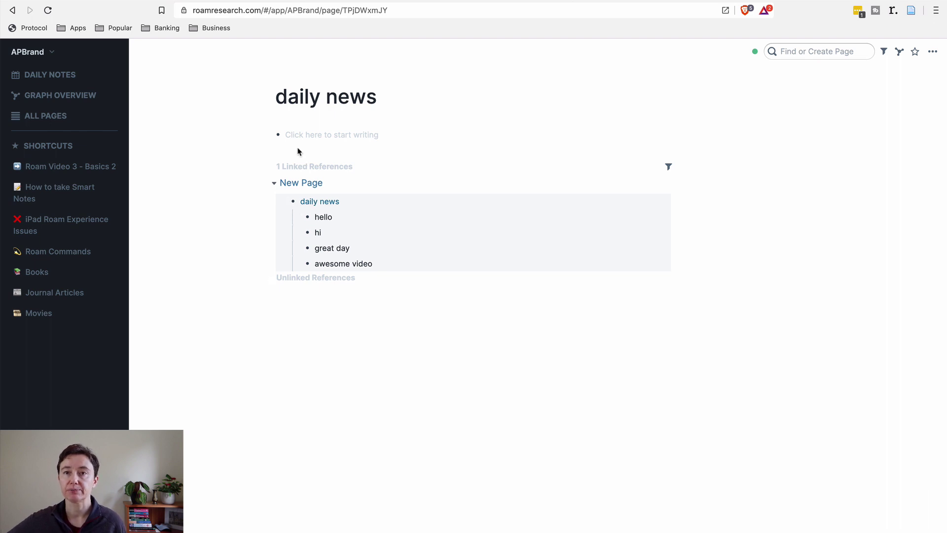
{"action": "left_click", "coordinate": [295, 186]}
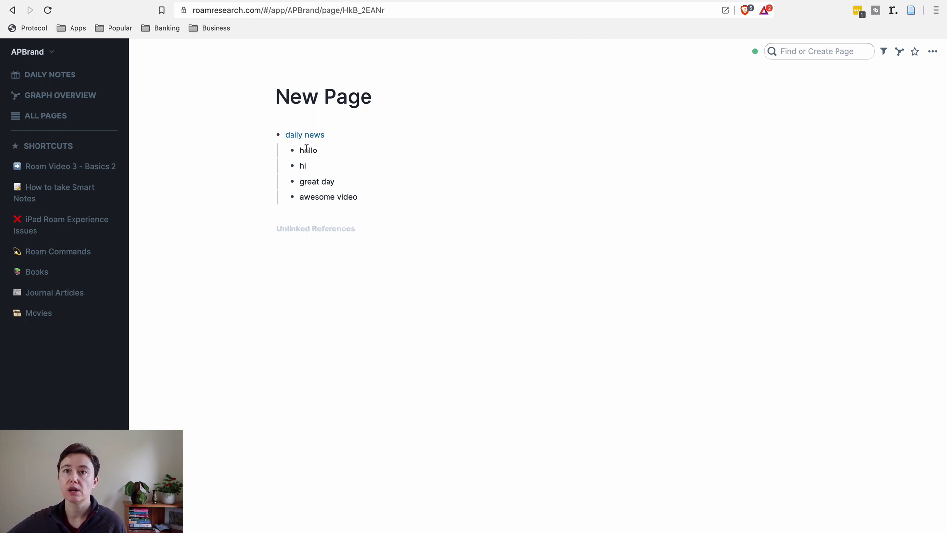
Collapse the daily news block and add empty bullets below it.
{"action": "left_click", "coordinate": [270, 135]}
{"action": "left_click", "coordinate": [340, 140]}
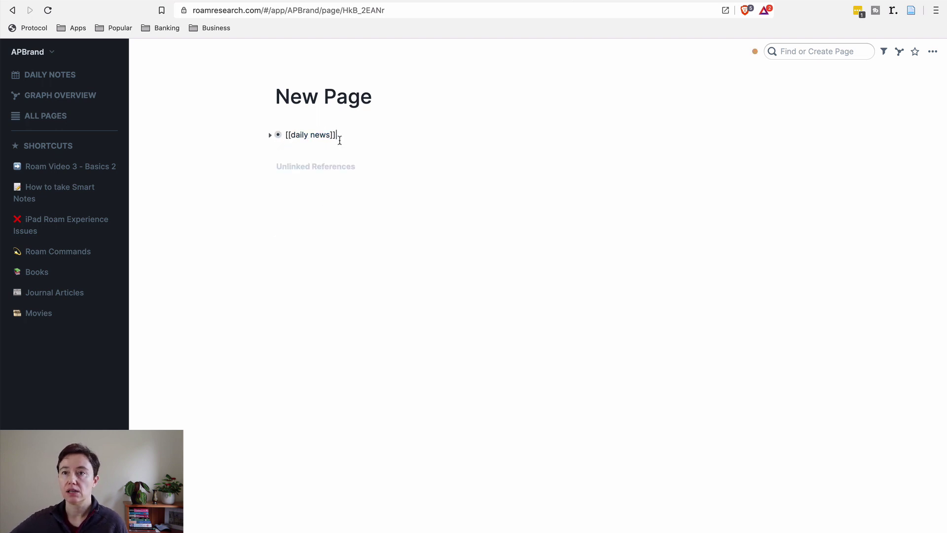
{"action": "type", "text": "\\"}
{"action": "key", "text": "BackSpace"}
{"action": "key", "text": "Return"}
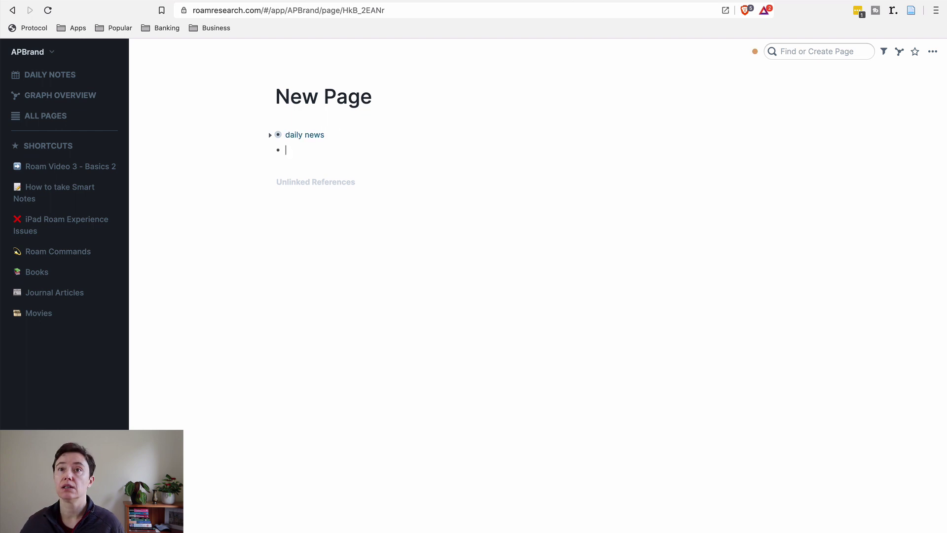
{"action": "key", "text": "Return"}
{"action": "key", "text": "Return"}
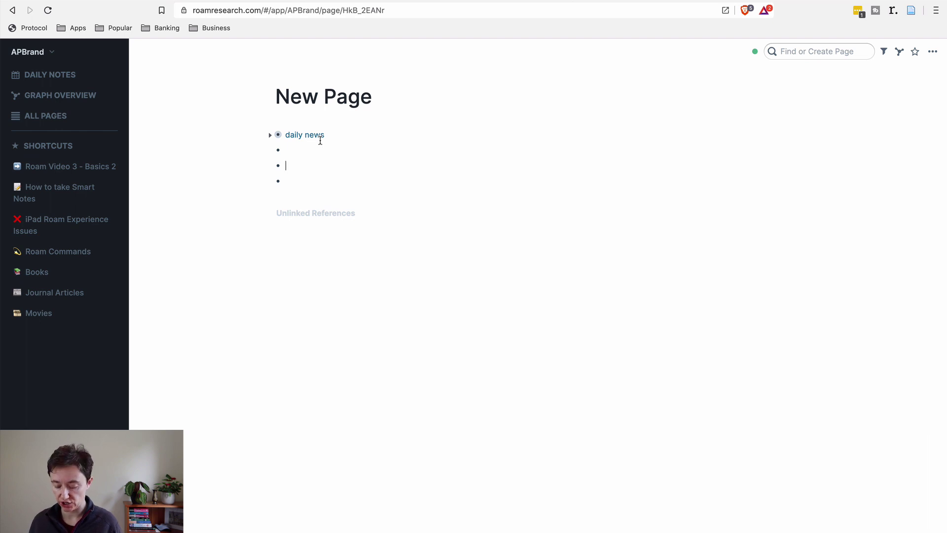
Add a #daily news tag block with indented children 'my day' and 'productivity'.
{"action": "type", "text": "#[[dai"}
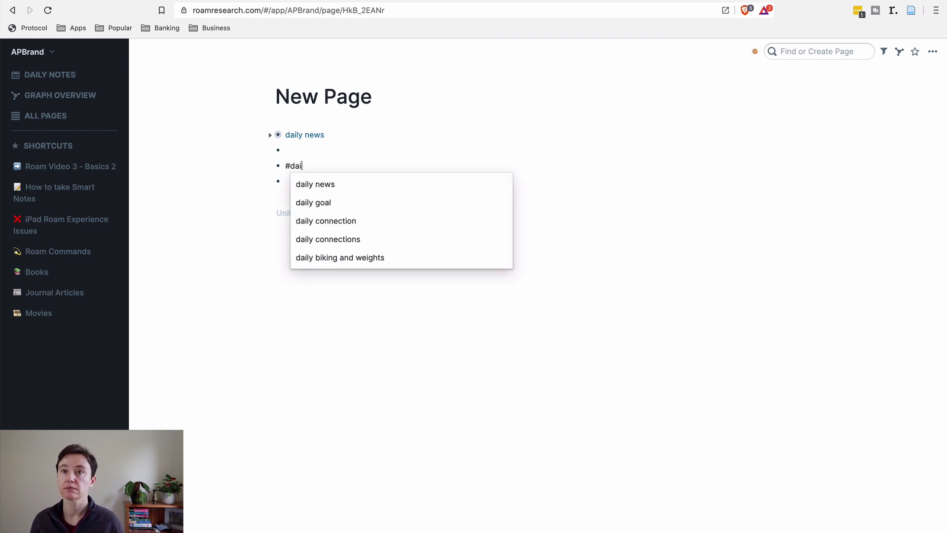
{"action": "left_click", "coordinate": [320, 188]}
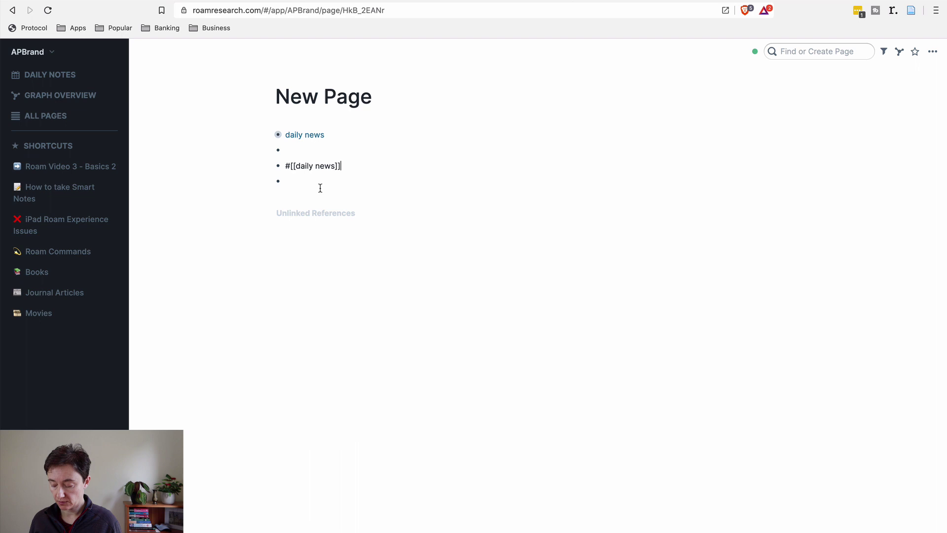
{"action": "key", "text": "Return"}
{"action": "key", "text": "Tab"}
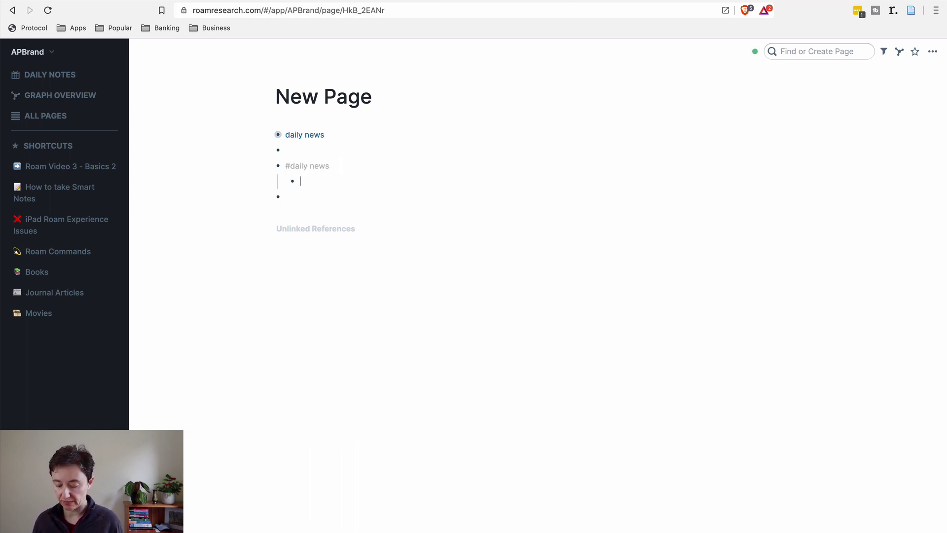
{"action": "type", "text": "my day"}
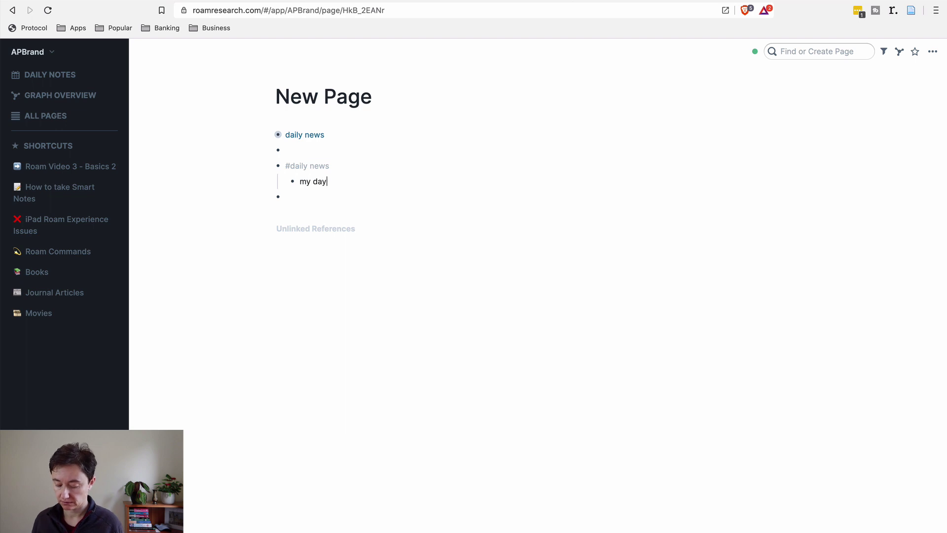
{"action": "key", "text": "Return"}
{"action": "type", "text": "prod"}
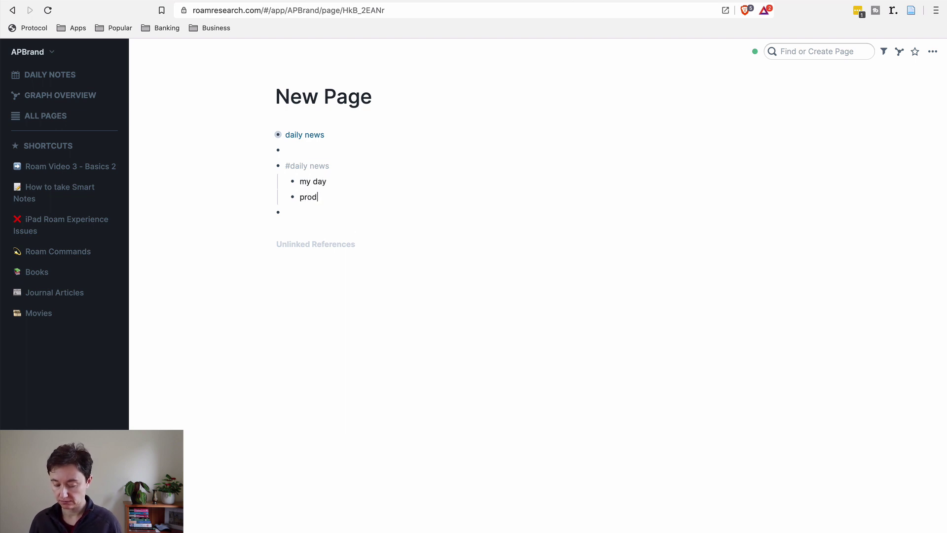
{"action": "type", "text": "cuctivity"}
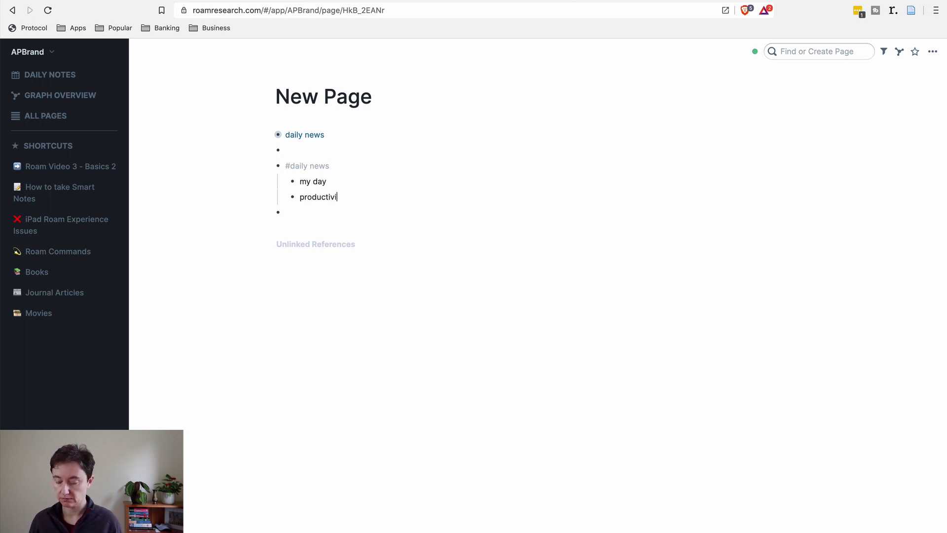
Collapse the #daily news block and open the daily news page from its tag.
{"action": "left_click", "coordinate": [271, 167]}
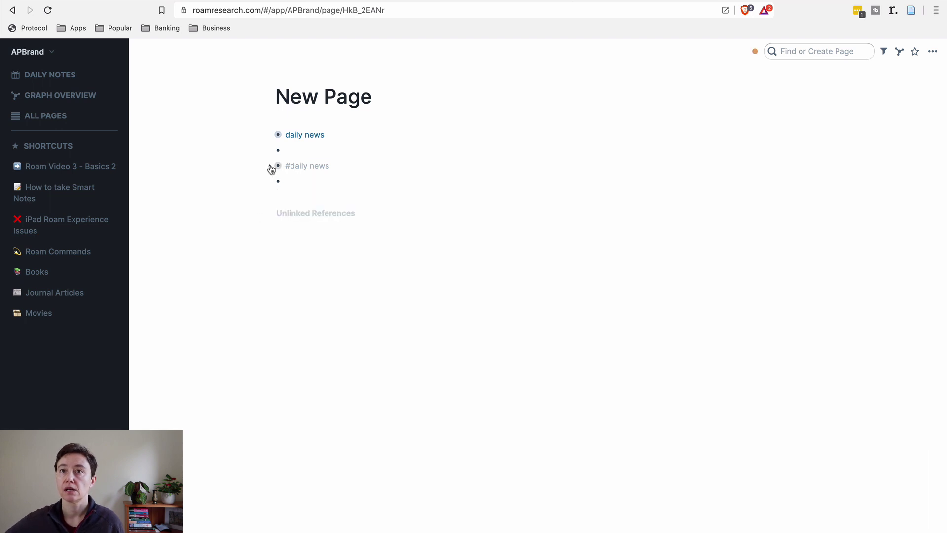
{"action": "left_click", "coordinate": [299, 166]}
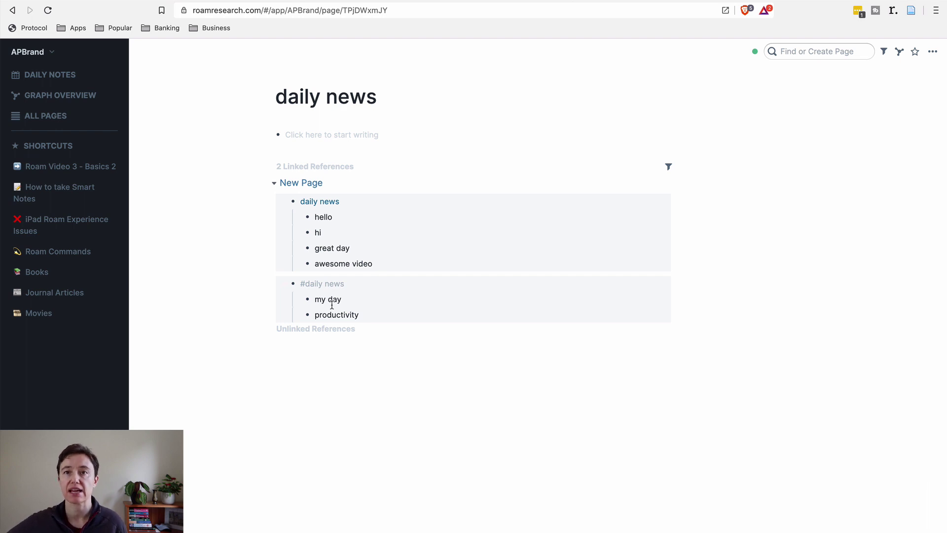
On New Page, add a [[daily news]] block with lines hello, hi and how are you, then follow the link.
{"action": "left_click", "coordinate": [298, 183]}
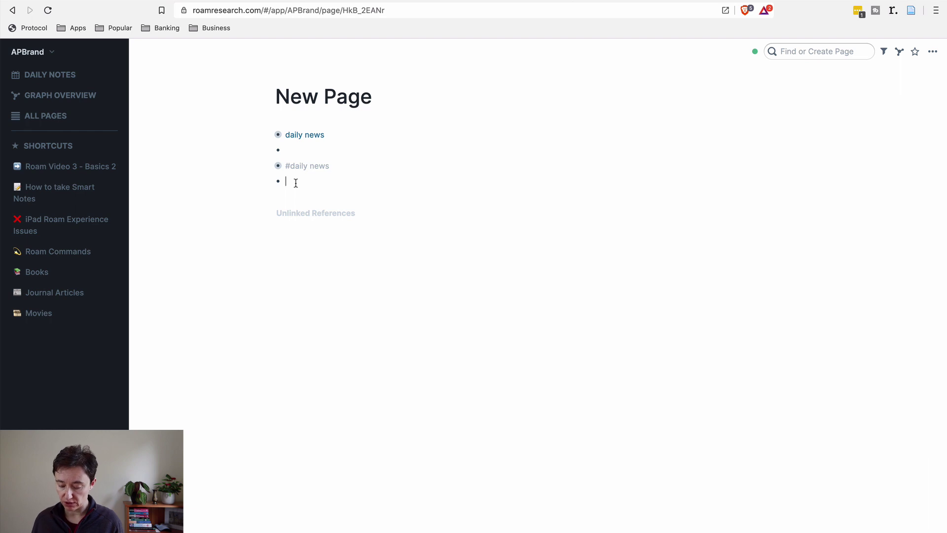
{"action": "type", "text": "[[daily n"}
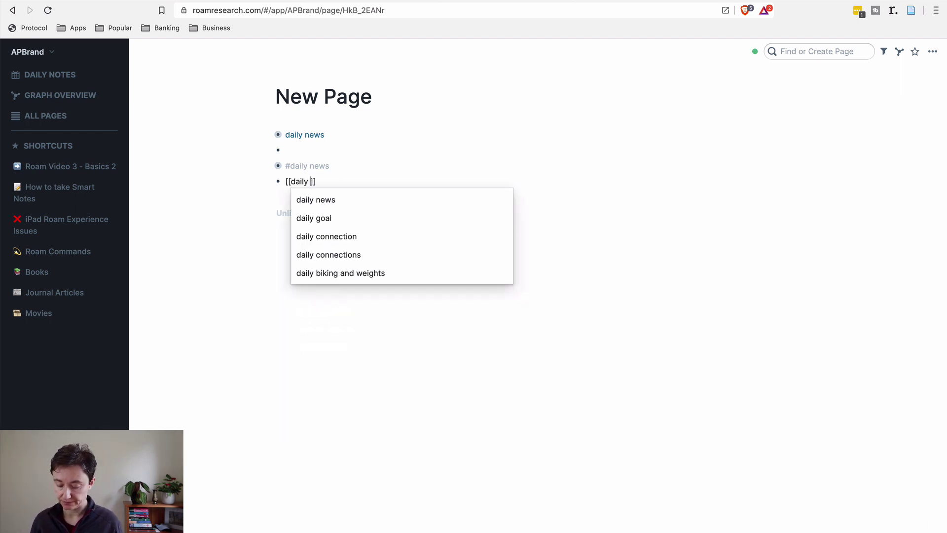
{"action": "type", "text": "ews"}
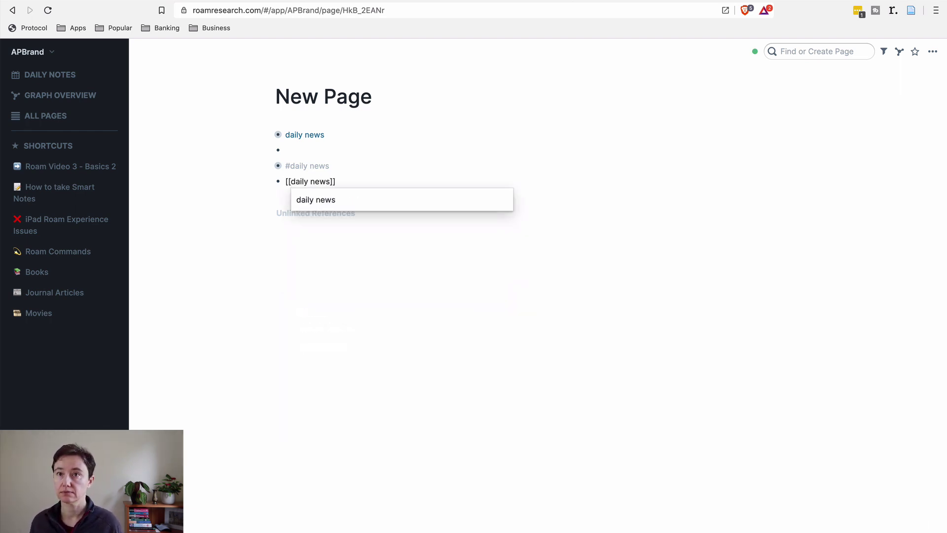
{"action": "key", "text": "Return"}
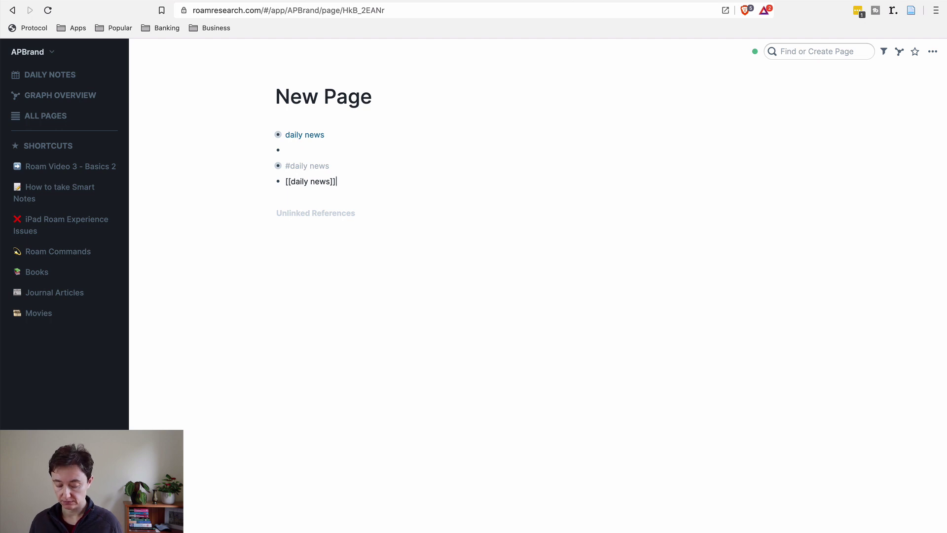
{"action": "key", "text": "shift+Return"}
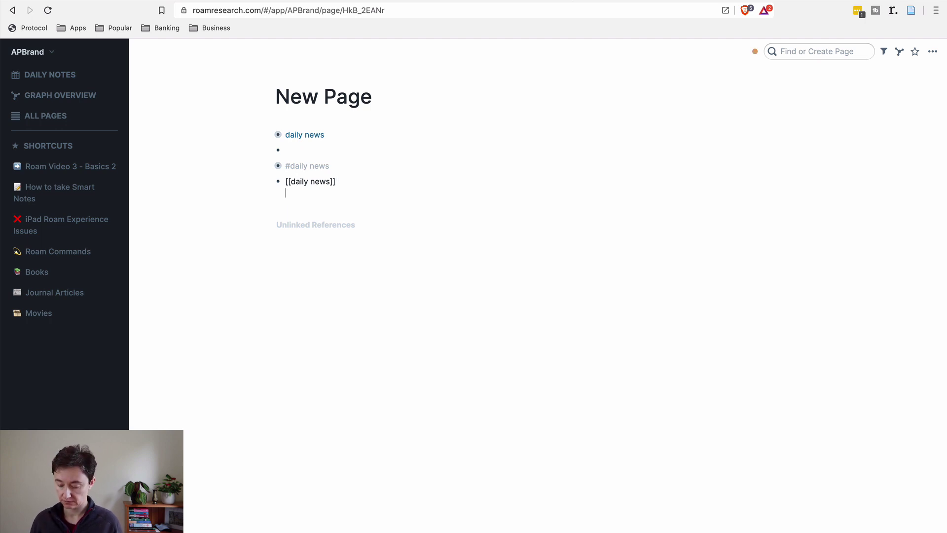
{"action": "type", "text": "hello"}
{"action": "key", "text": "shift+Return"}
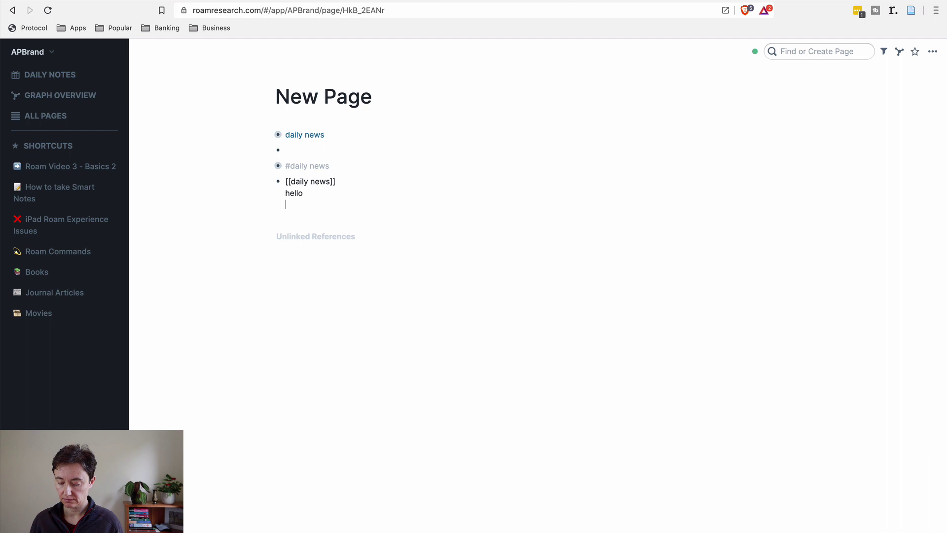
{"action": "type", "text": "hi"}
{"action": "key", "text": "shift+Return"}
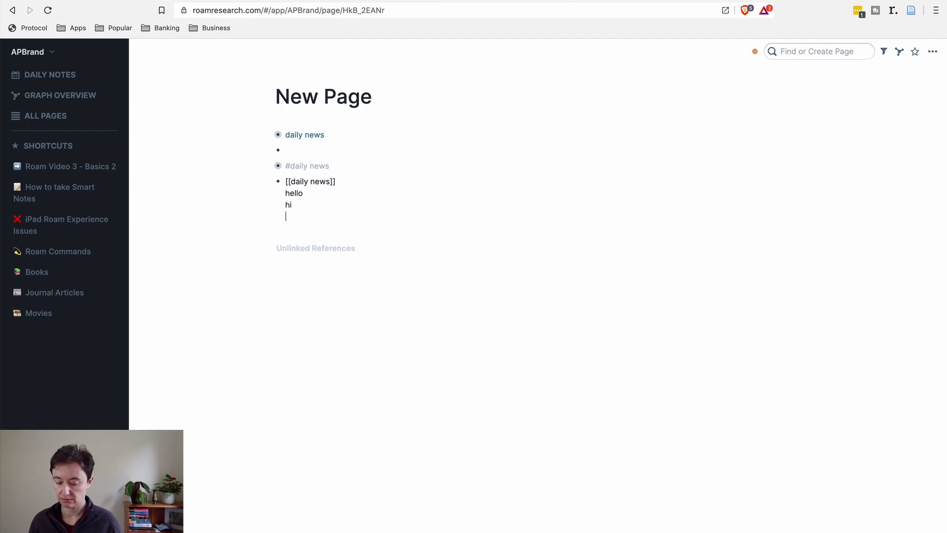
{"action": "type", "text": "how are you"}
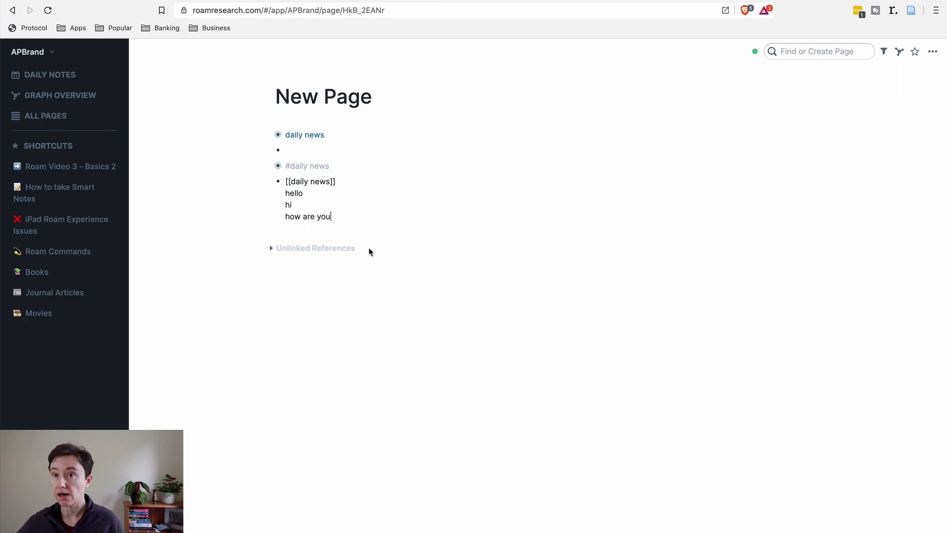
{"action": "key", "text": "Return"}
{"action": "left_click", "coordinate": [319, 183]}
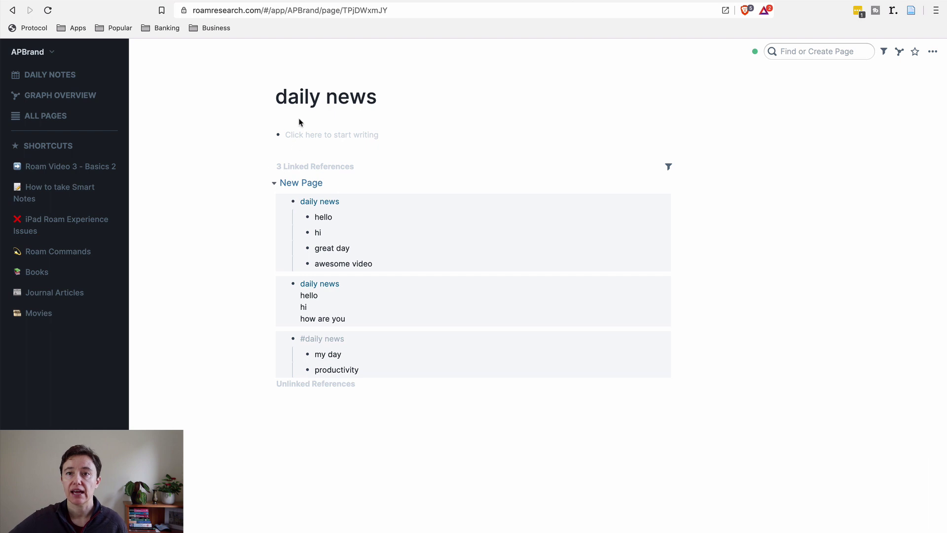
On New Page, add a #daily news block with lines 'hi' and 'great day', then follow the tag.
{"action": "left_click", "coordinate": [309, 186]}
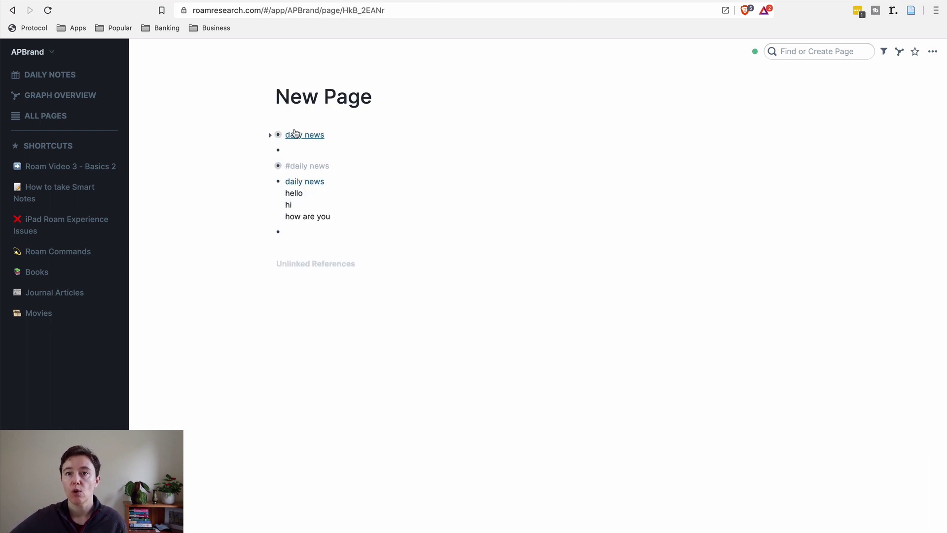
{"action": "left_click", "coordinate": [305, 234]}
{"action": "type", "text": "#dai"}
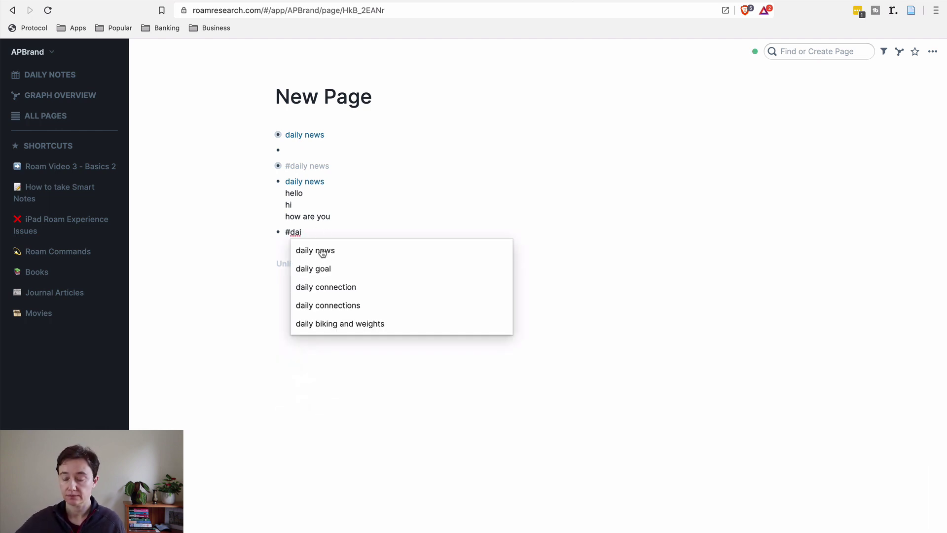
{"action": "left_click", "coordinate": [321, 251]}
{"action": "key", "text": "shift+Return"}
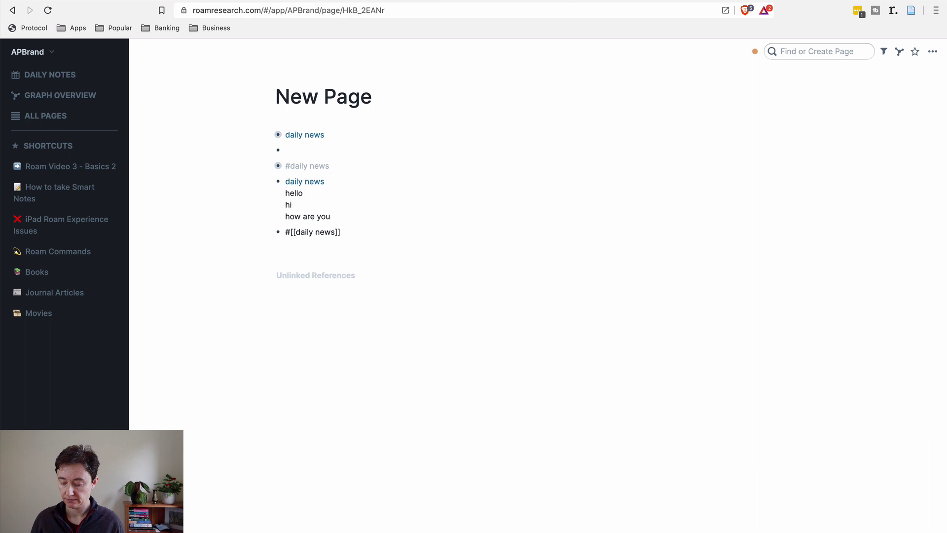
{"action": "type", "text": "hi"}
{"action": "key", "text": "shift+Return"}
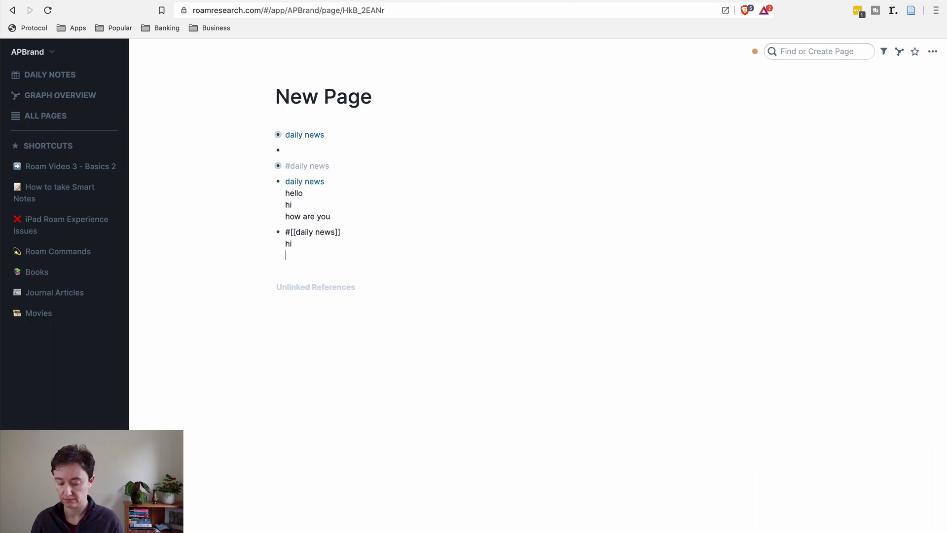
{"action": "type", "text": "great day"}
{"action": "key", "text": "Return"}
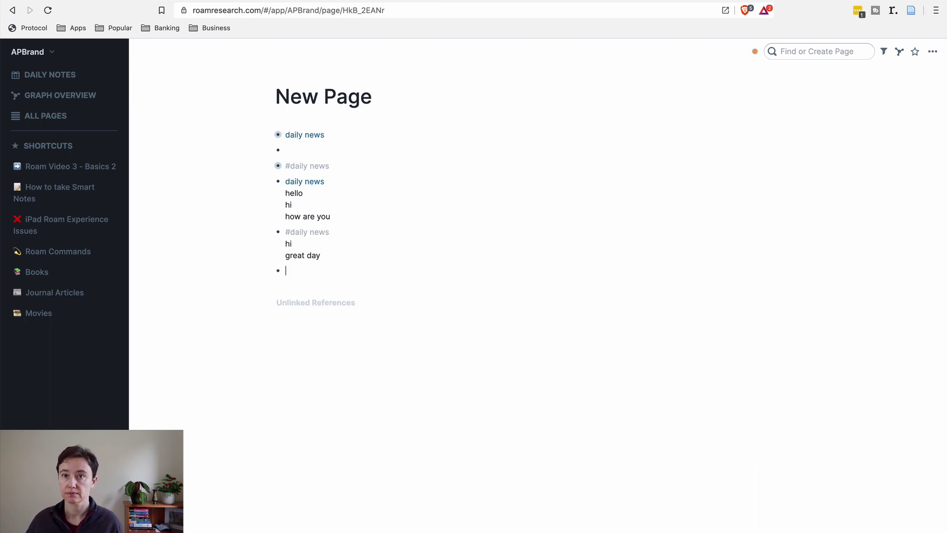
{"action": "left_click", "coordinate": [321, 235]}
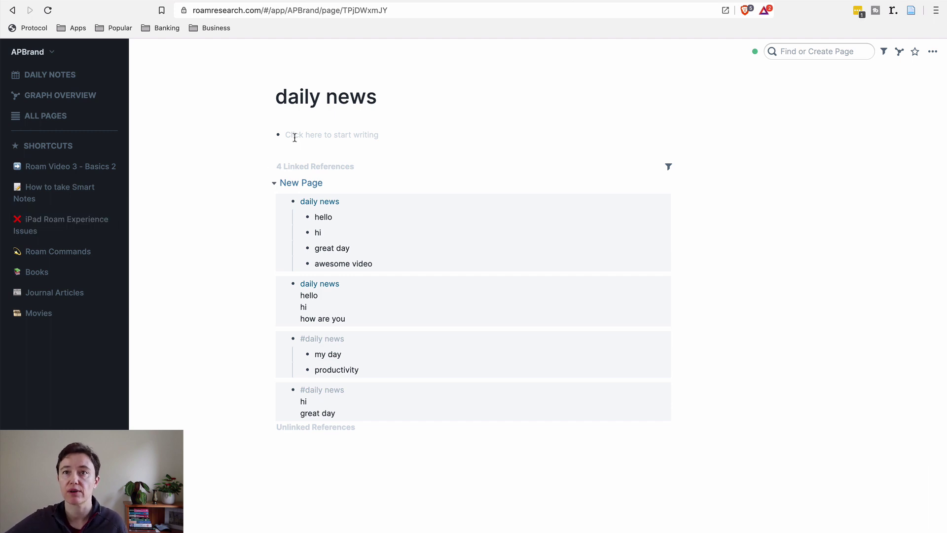
Add a last bullet on New Page linking to [[daily news]], follow the link, and go back.
{"action": "left_click", "coordinate": [297, 183]}
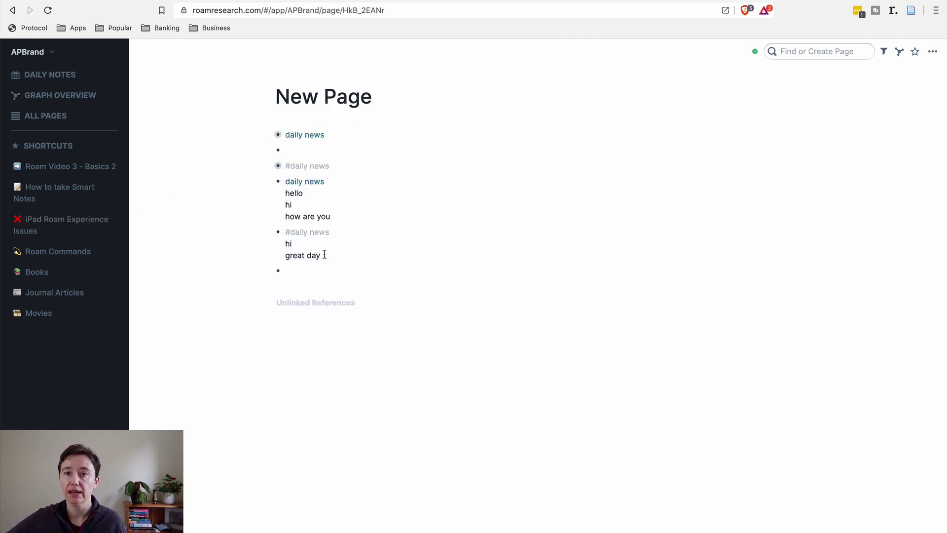
{"action": "left_click", "coordinate": [313, 270]}
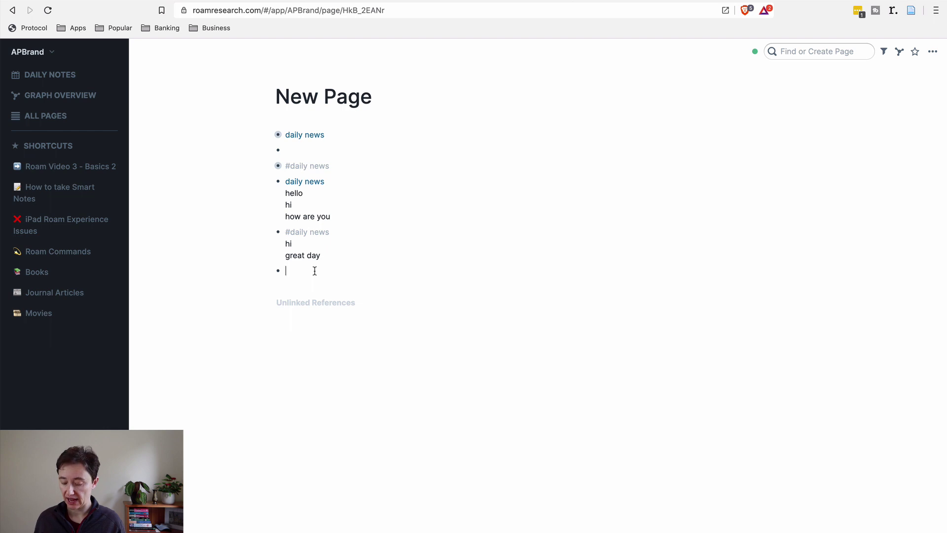
{"action": "type", "text": "[[dail"}
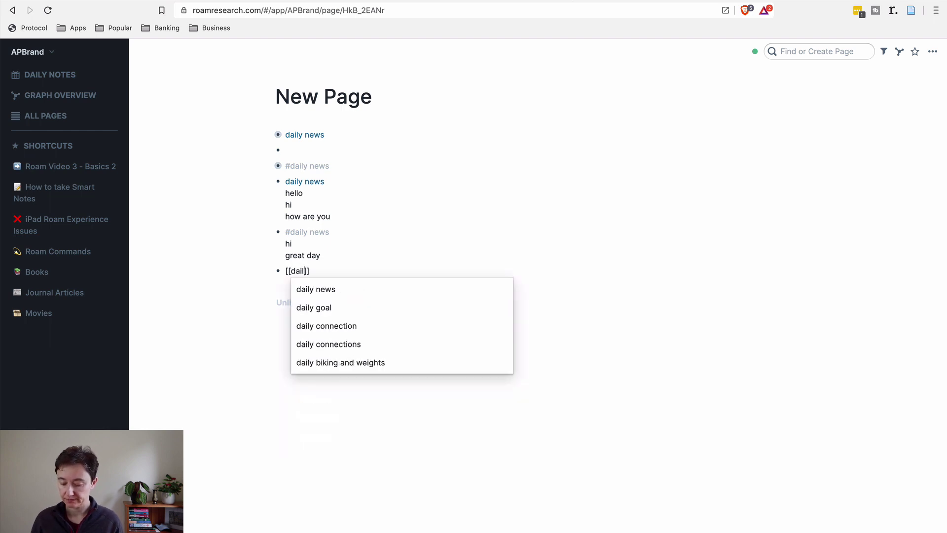
{"action": "type", "text": "y news"}
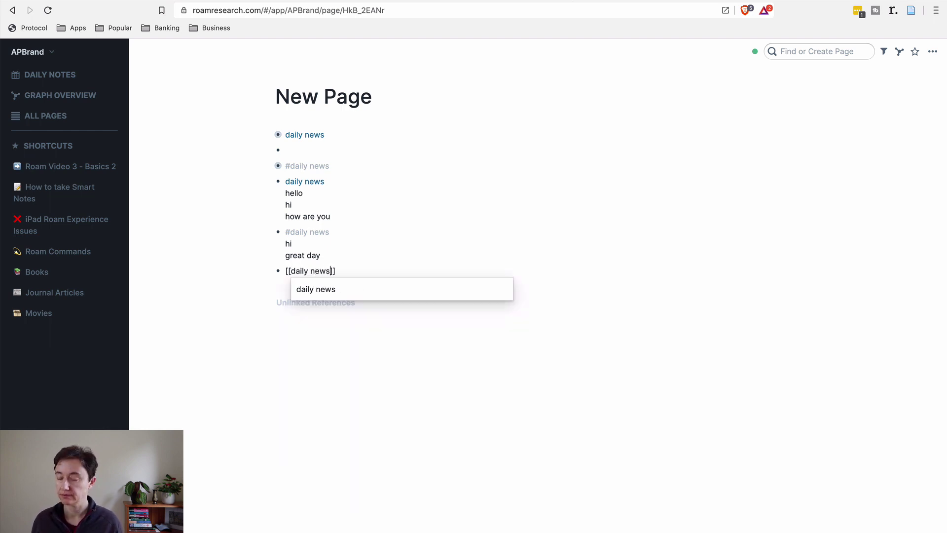
{"action": "key", "text": "Return"}
{"action": "key", "text": "Return"}
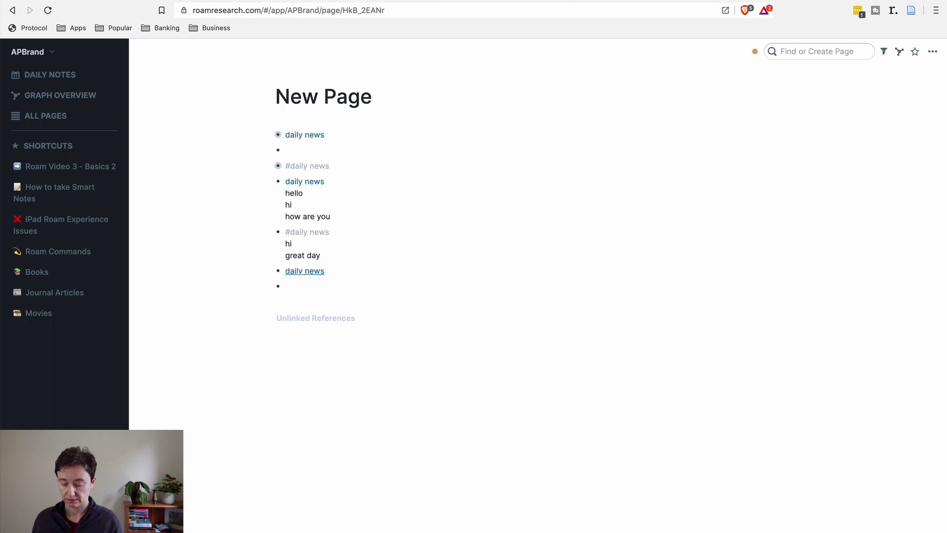
{"action": "left_click", "coordinate": [314, 271]}
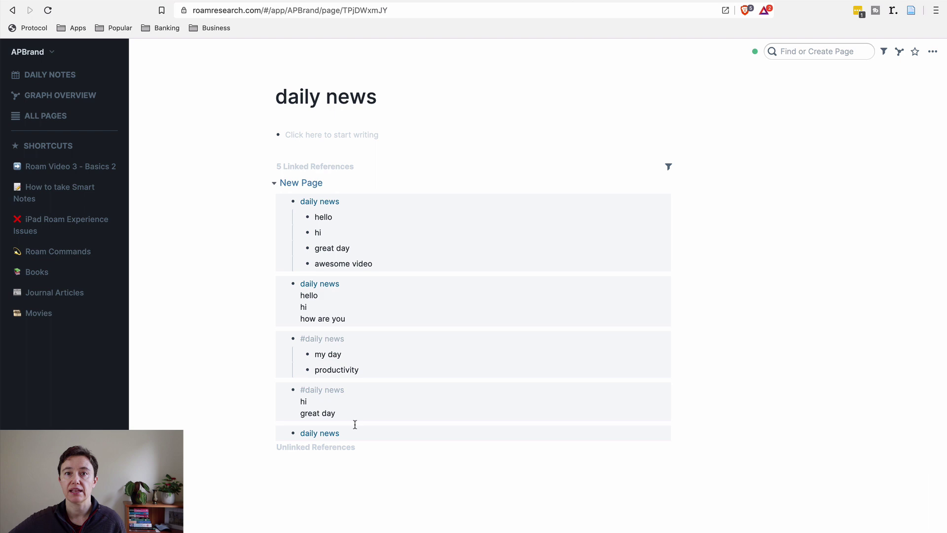
{"action": "key", "text": "super+bracketleft"}
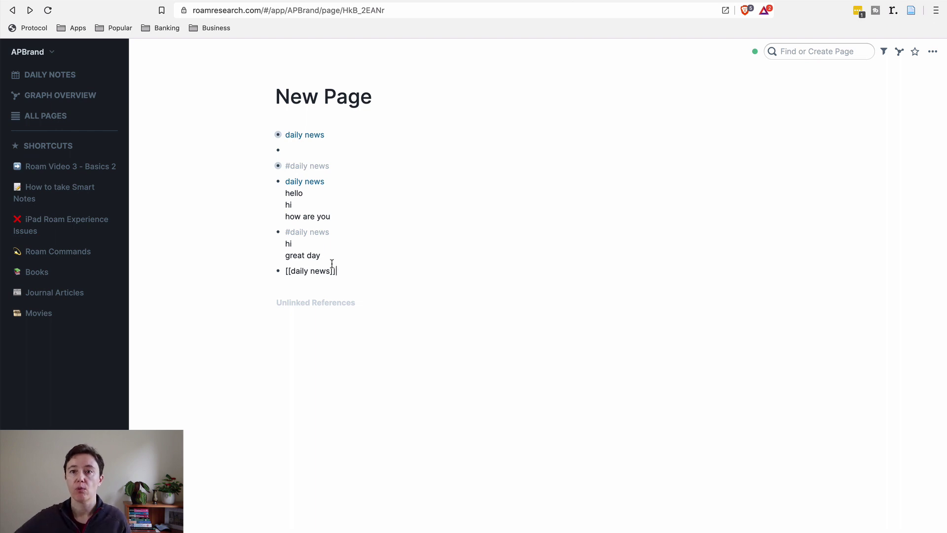
Append 'news' to the [[daily news]] bullet, check the daily news page, and return to New Page.
{"action": "type", "text": "news"}
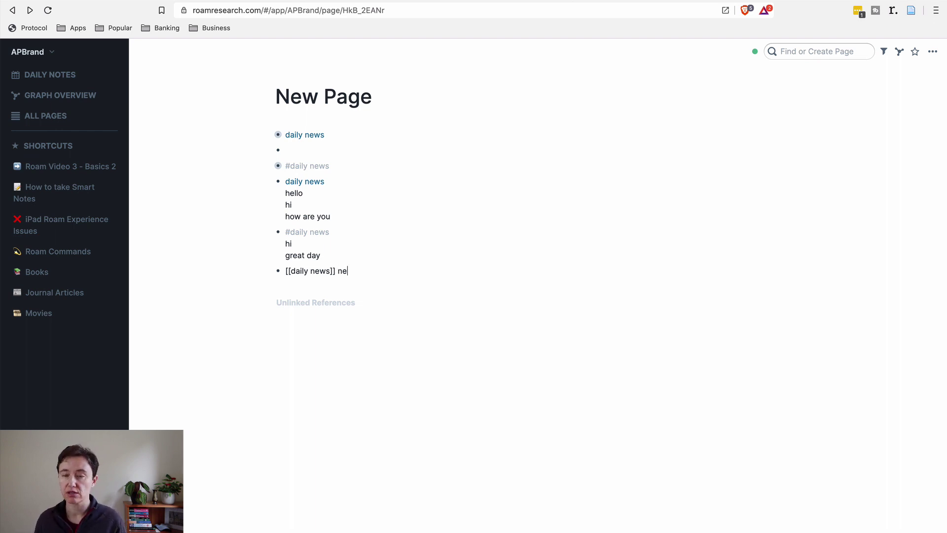
{"action": "key", "text": "Return"}
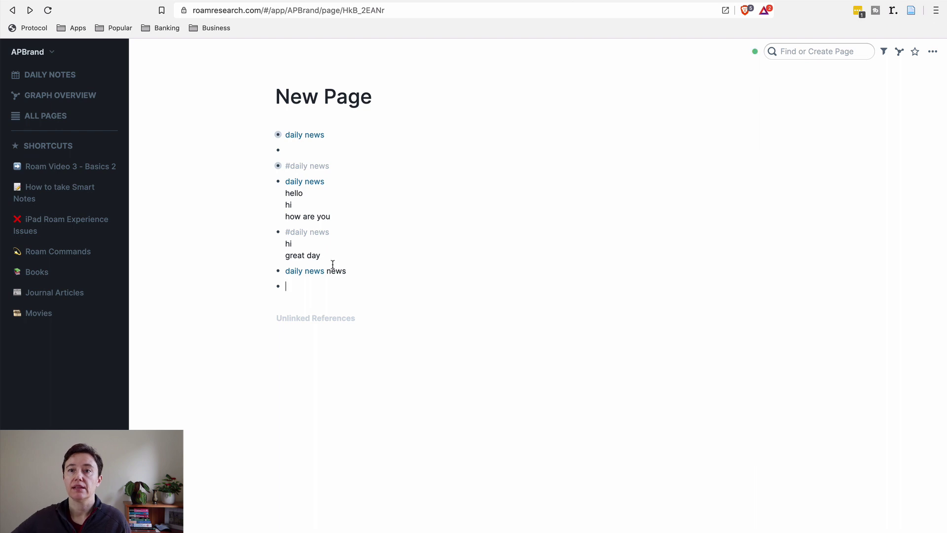
{"action": "left_click", "coordinate": [316, 271]}
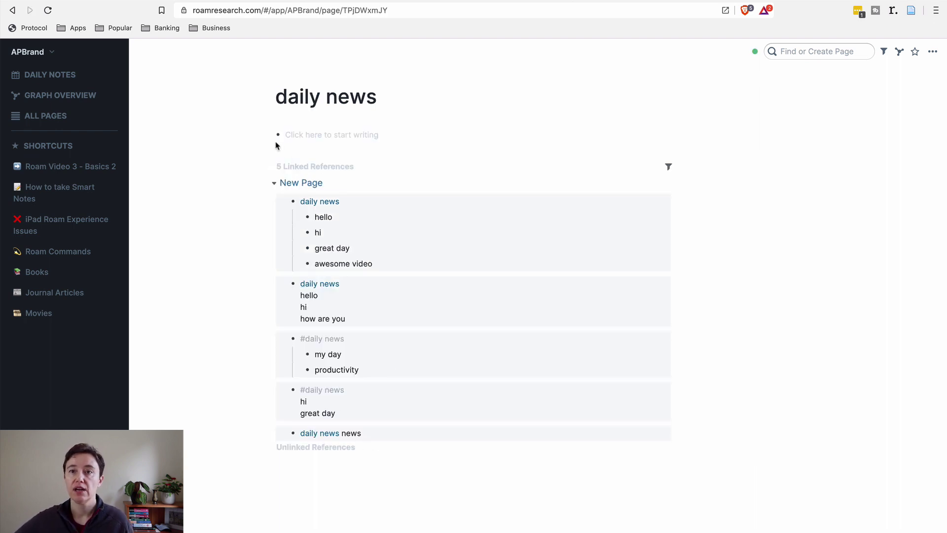
{"action": "left_click", "coordinate": [299, 183]}
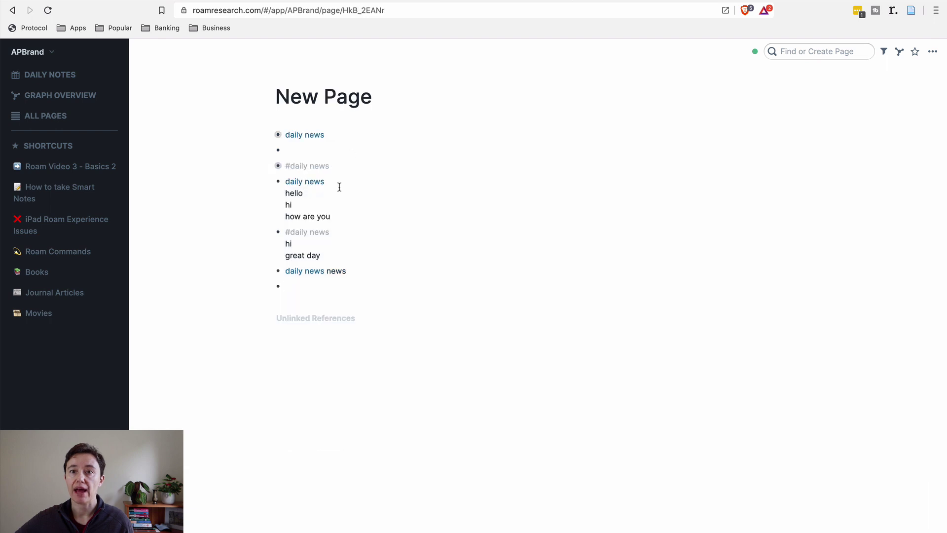
Add a 'news #daily news' bullet and open the daily news page from its tag.
{"action": "left_click", "coordinate": [306, 289]}
{"action": "type", "text": "ne"}
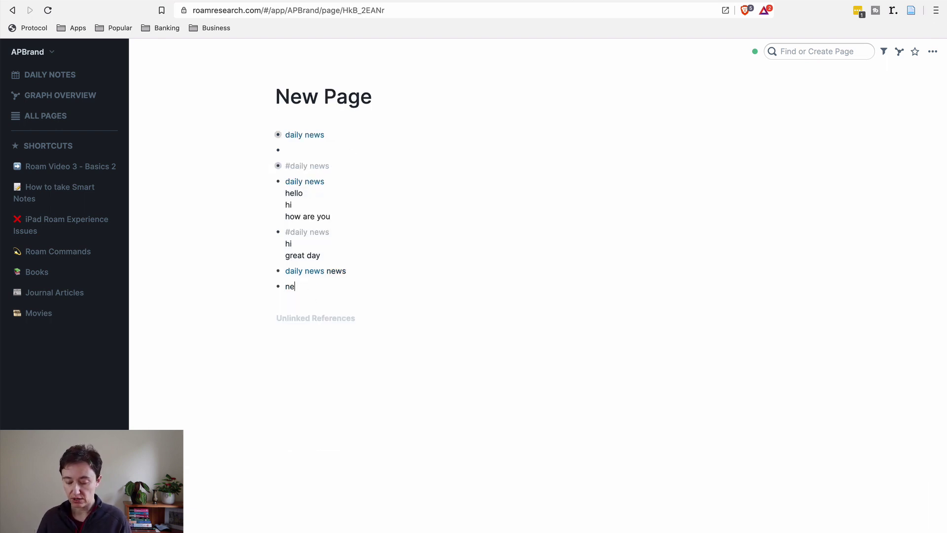
{"action": "type", "text": "ws #daily"}
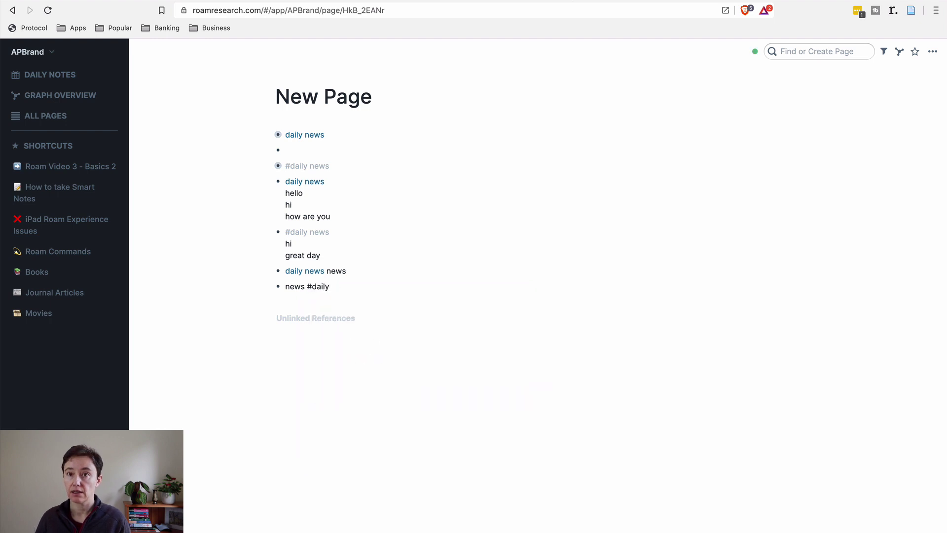
{"action": "key", "text": "BackSpace"}
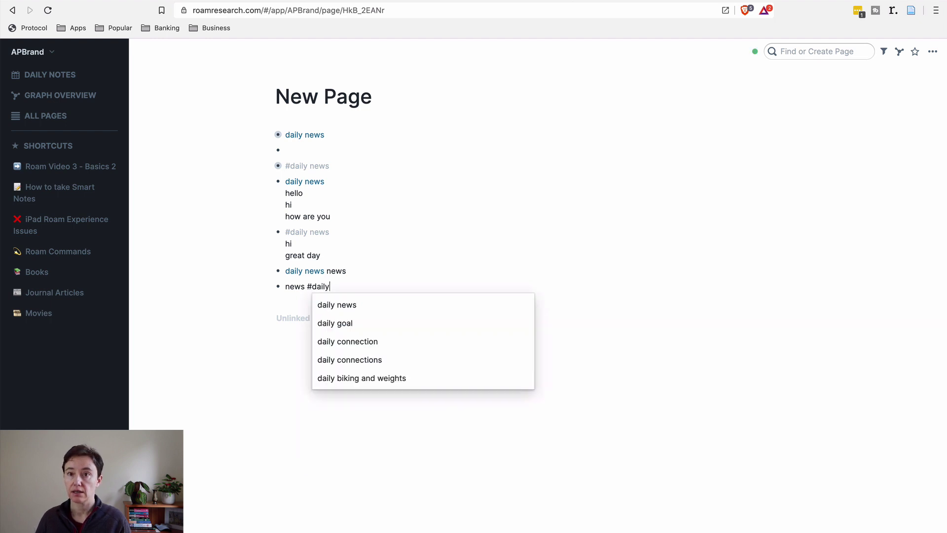
{"action": "left_click", "coordinate": [347, 326]}
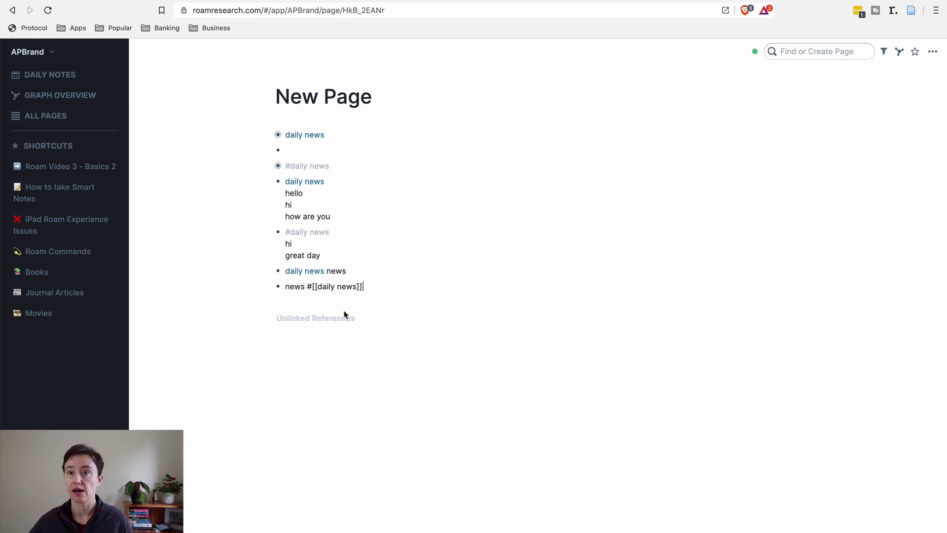
{"action": "key", "text": "Return"}
{"action": "left_click", "coordinate": [318, 287]}
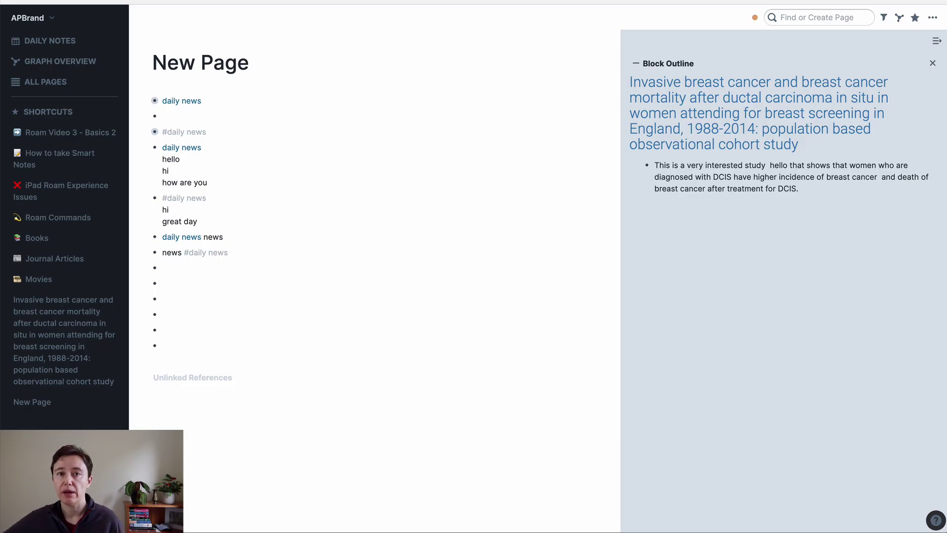
Insert a block reference to the 'This is a very interested study' block in an empty bullet.
{"action": "left_click", "coordinate": [214, 265]}
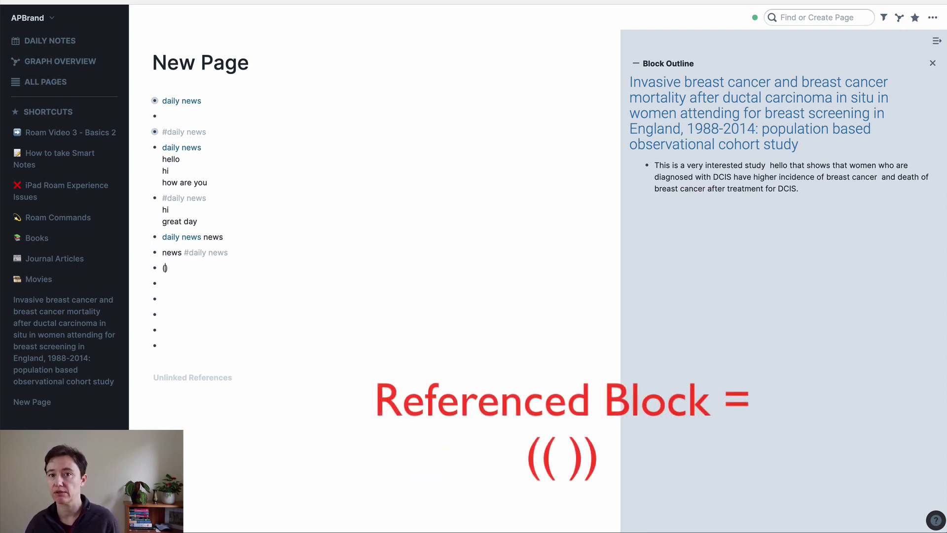
{"action": "type", "text": "(("}
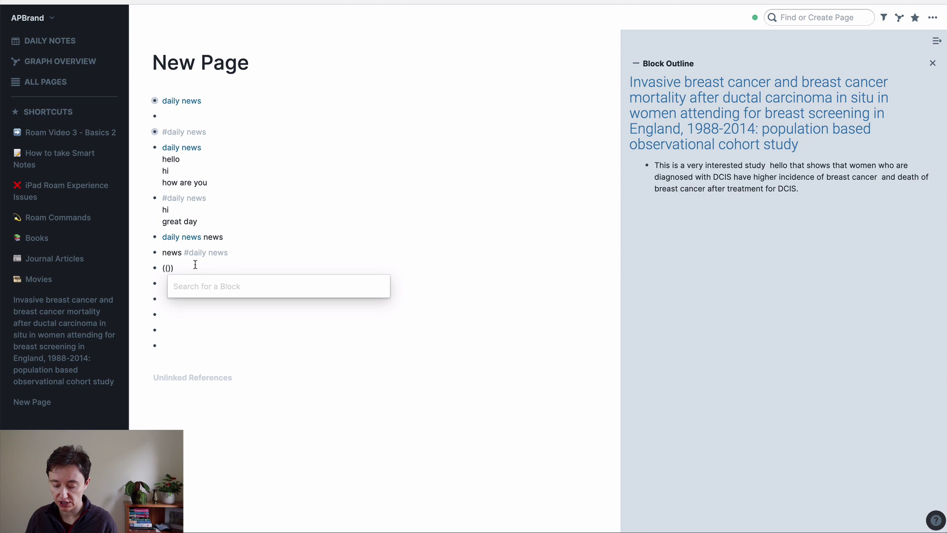
{"action": "type", "text": "This"}
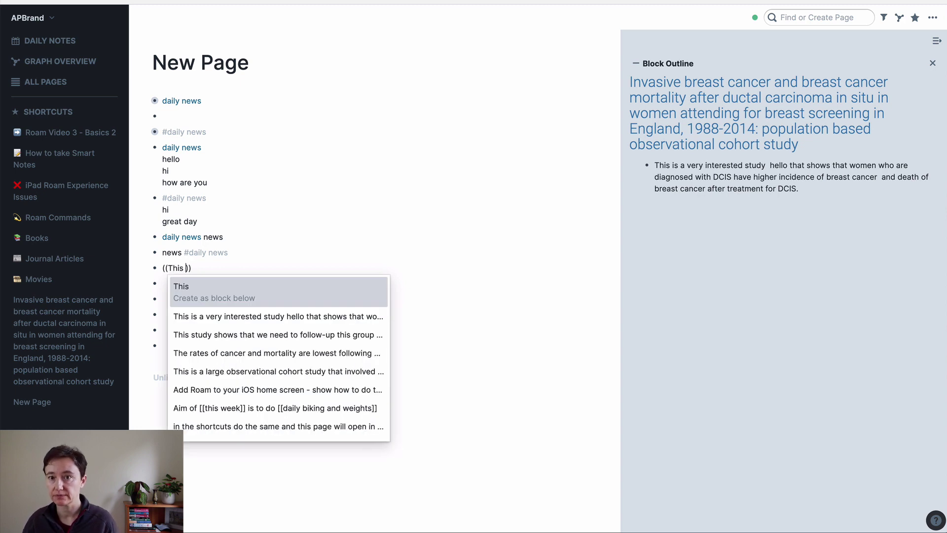
{"action": "left_click", "coordinate": [213, 317]}
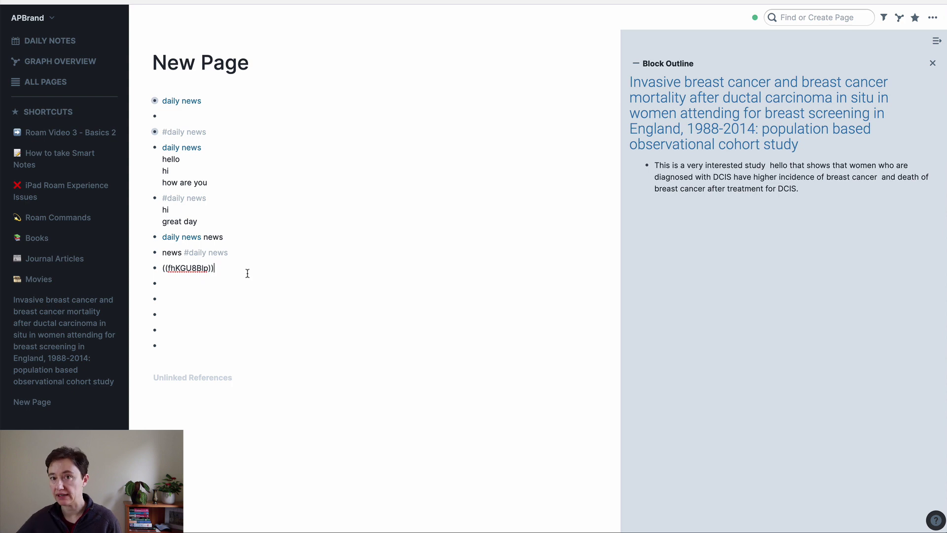
{"action": "key", "text": "Return"}
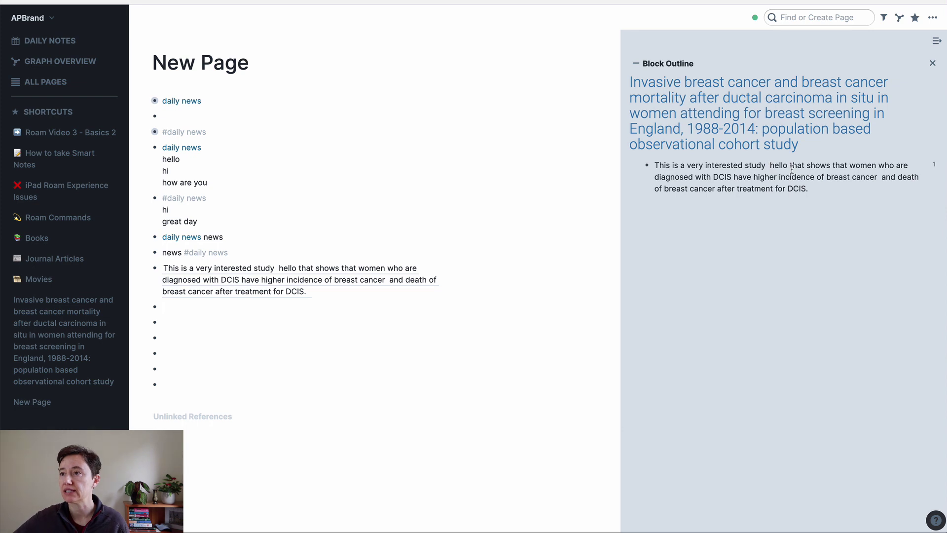
{"action": "left_click", "coordinate": [787, 165]}
{"action": "key", "text": "BackSpace"}
{"action": "key", "text": "BackSpace"}
{"action": "key", "text": "BackSpace"}
{"action": "key", "text": "BackSpace"}
{"action": "key", "text": "BackSpace"}
{"action": "key", "text": "BackSpace"}
{"action": "key", "text": "BackSpace"}
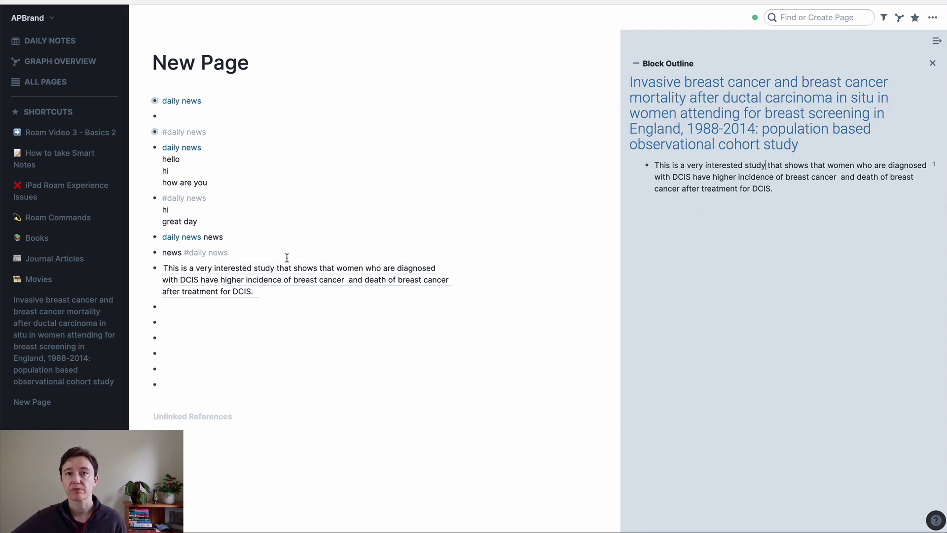
{"action": "right_click", "coordinate": [243, 275]}
{"action": "right_click", "coordinate": [243, 275]}
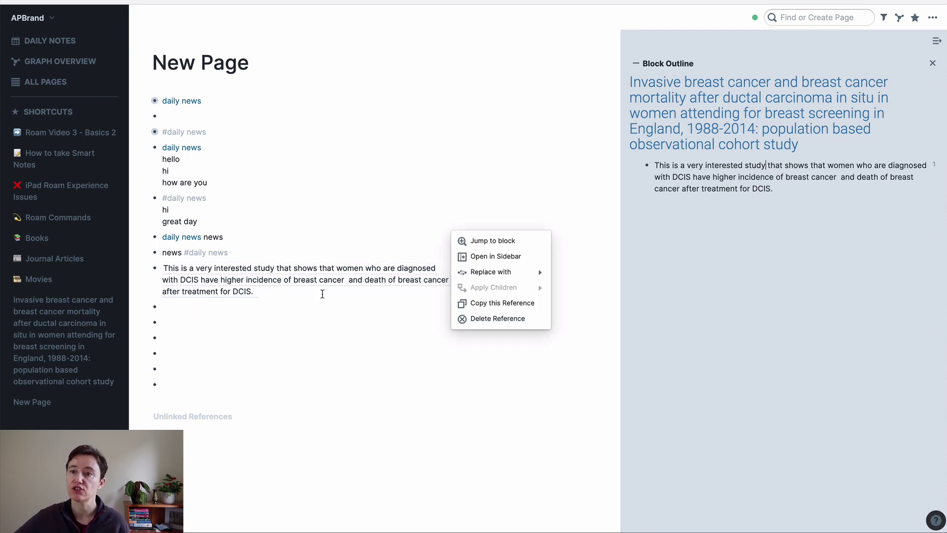
{"action": "mouse_move", "coordinate": [476, 279]}
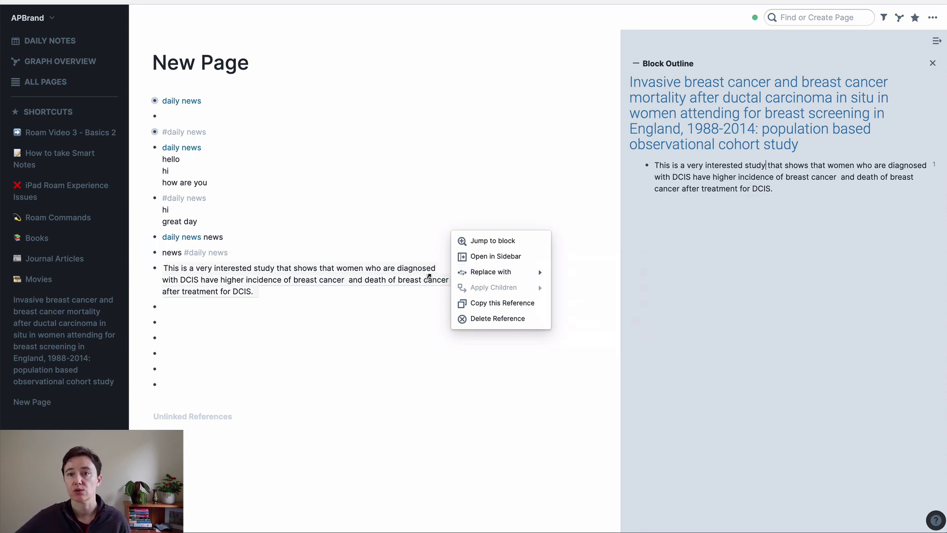
Add a Block Embed of the DCIS study block in the empty bullet below its reference.
{"action": "left_click", "coordinate": [220, 282]}
{"action": "left_click", "coordinate": [207, 305]}
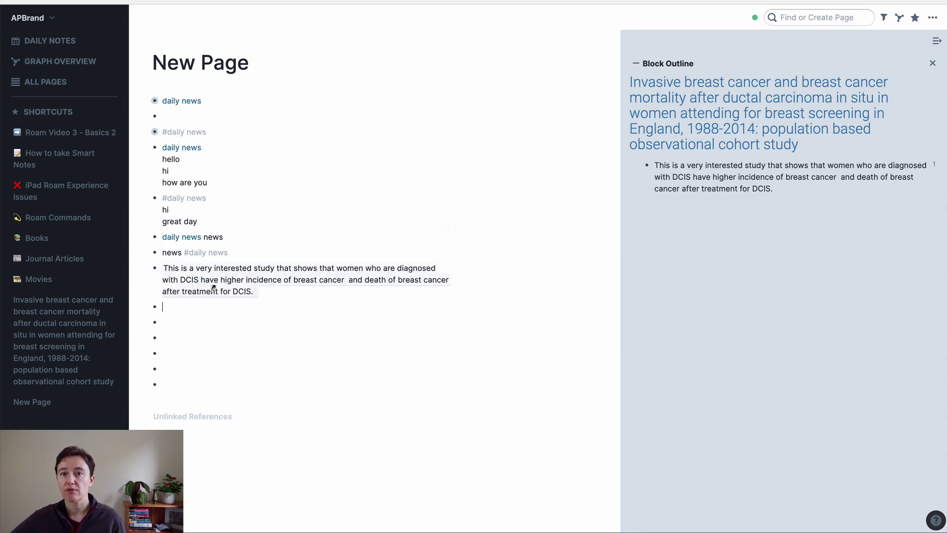
{"action": "type", "text": "/"}
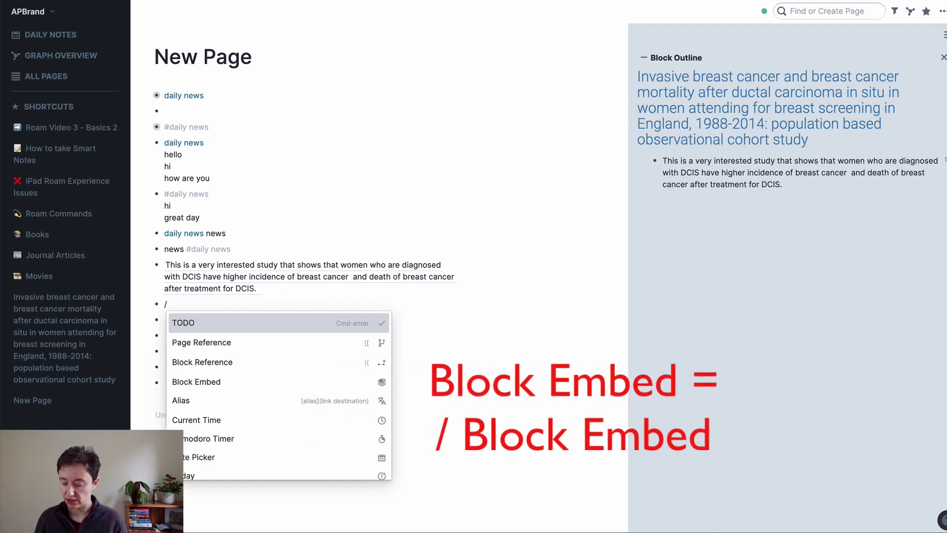
{"action": "type", "text": "embe"}
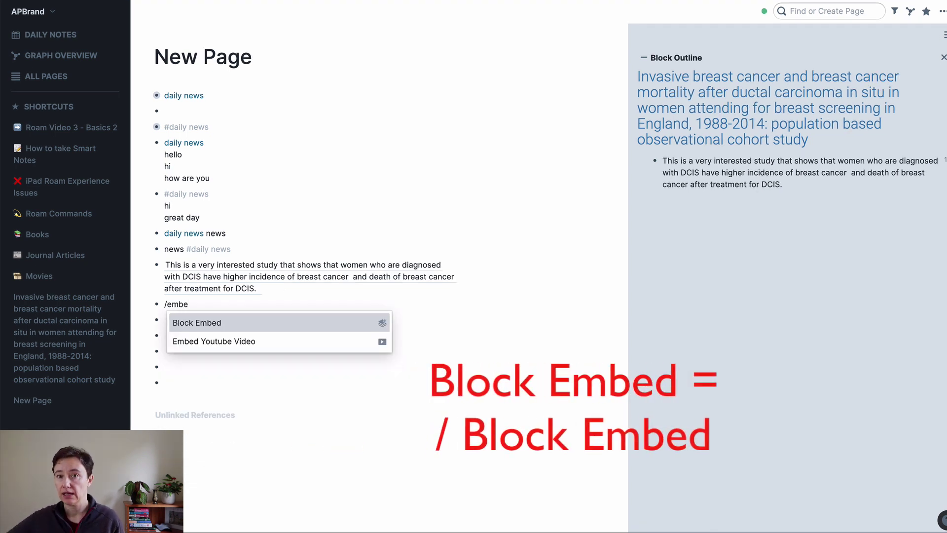
{"action": "left_click", "coordinate": [215, 323]}
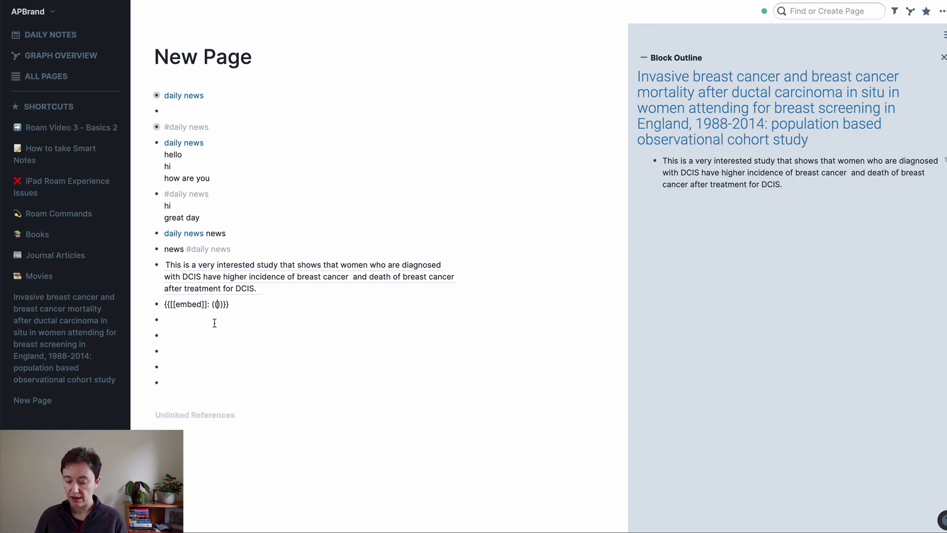
{"action": "type", "text": "This"}
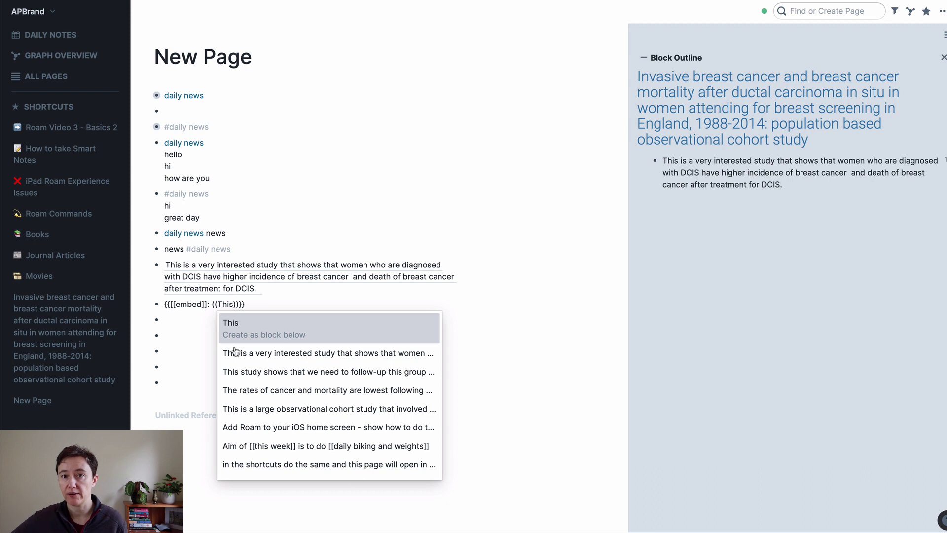
{"action": "left_click", "coordinate": [248, 353]}
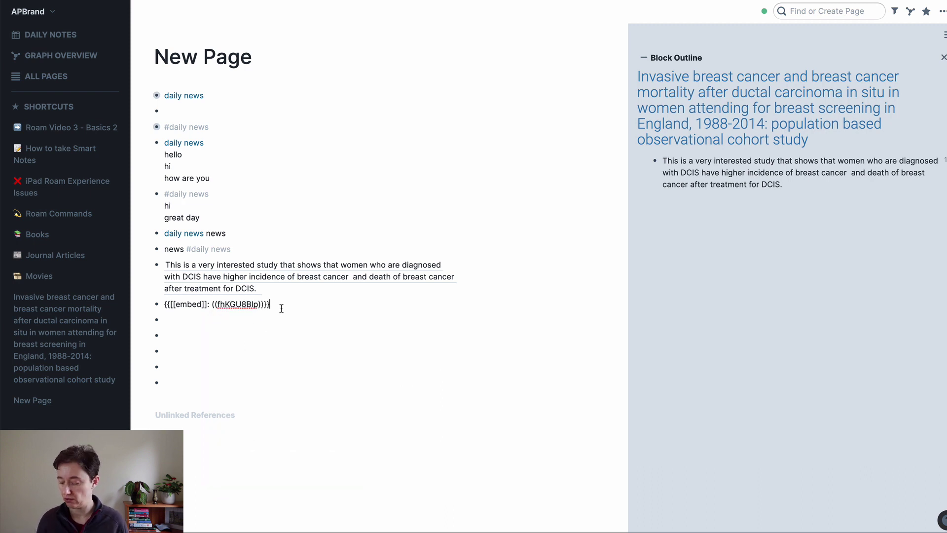
{"action": "key", "text": "Escape"}
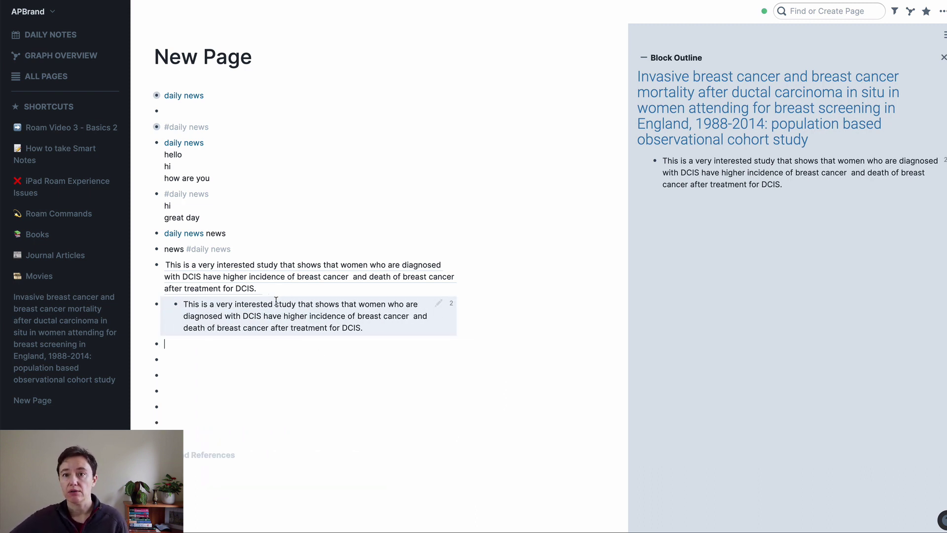
Open and close the page options menu without choosing anything.
{"action": "left_click", "coordinate": [452, 339]}
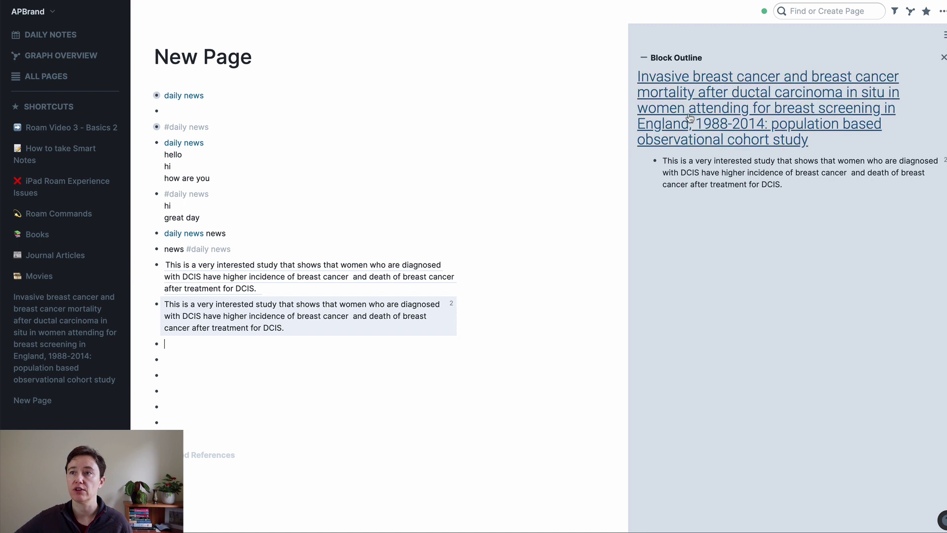
{"action": "left_click", "coordinate": [942, 11]}
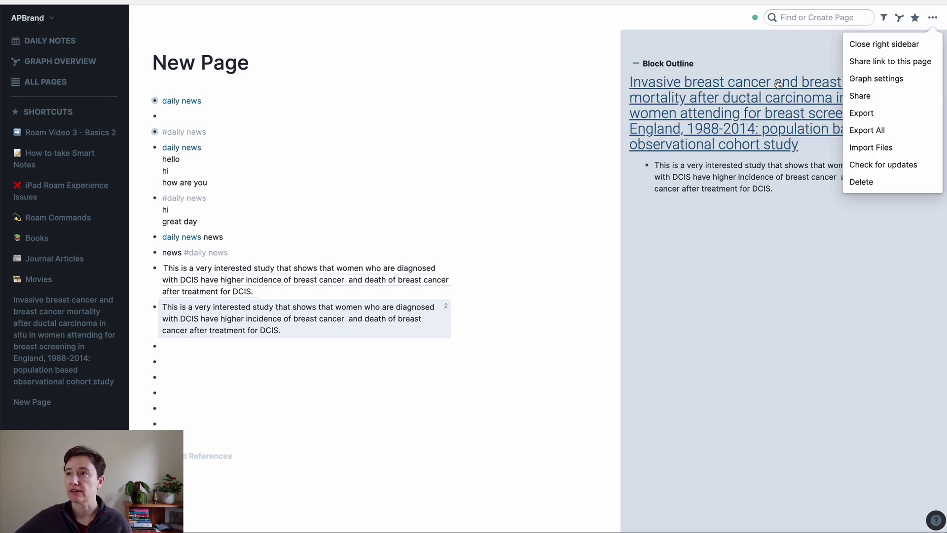
{"action": "left_click", "coordinate": [809, 46]}
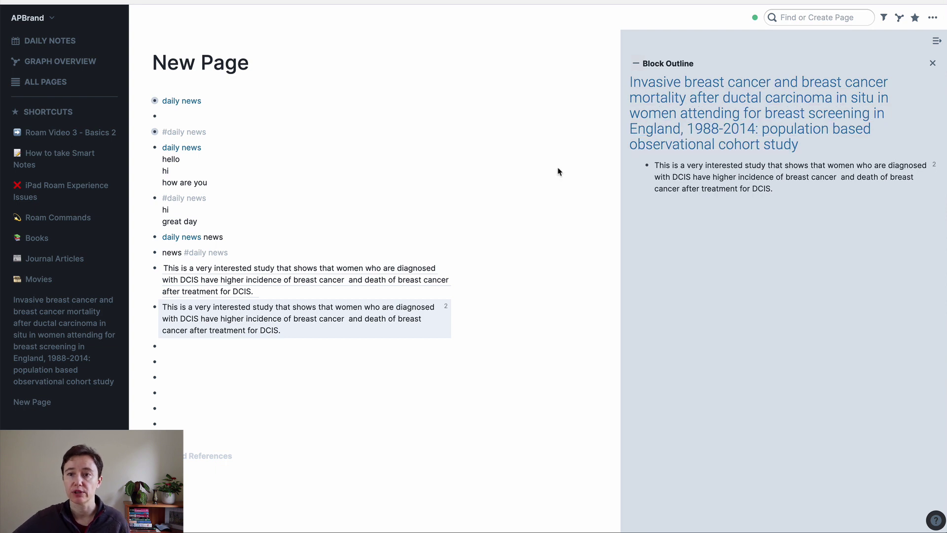
{"action": "left_click", "coordinate": [449, 323]}
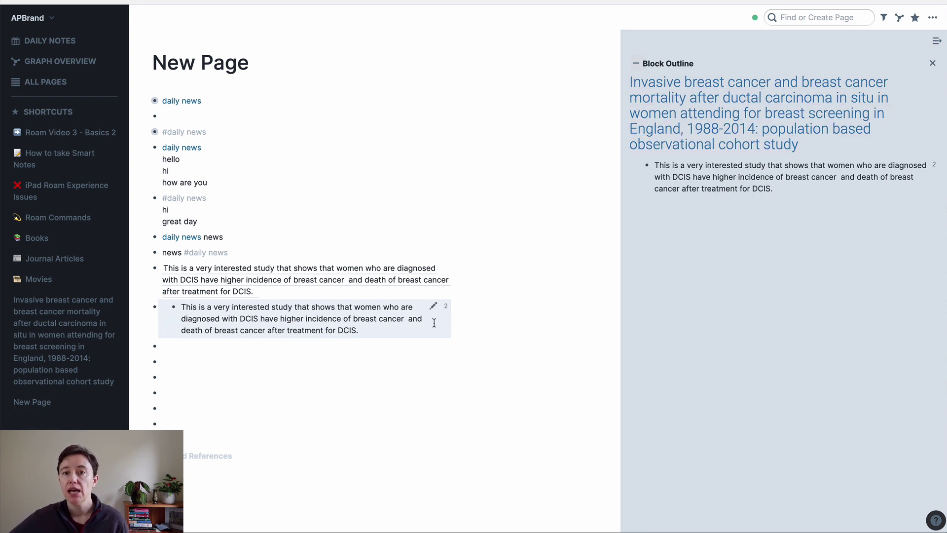
{"action": "left_click", "coordinate": [784, 184]}
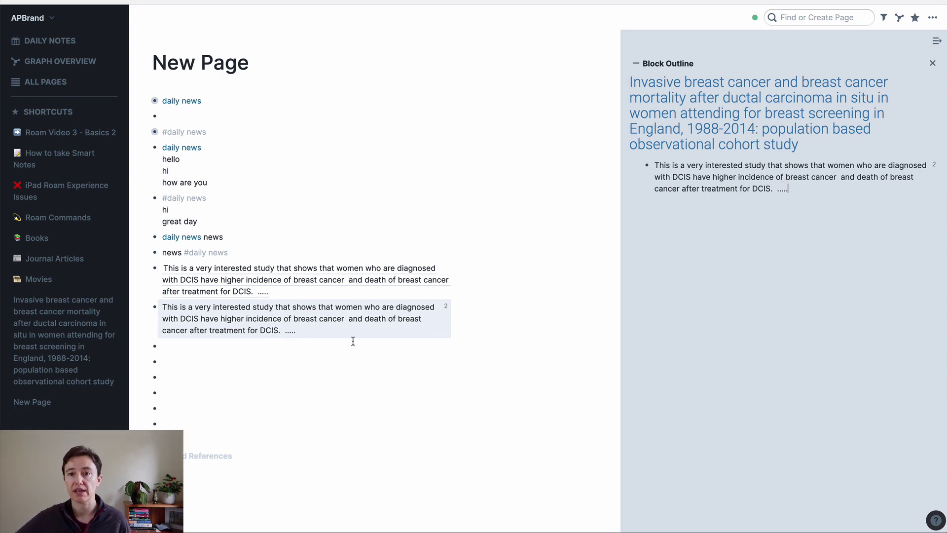
{"action": "mouse_move", "coordinate": [353, 333]}
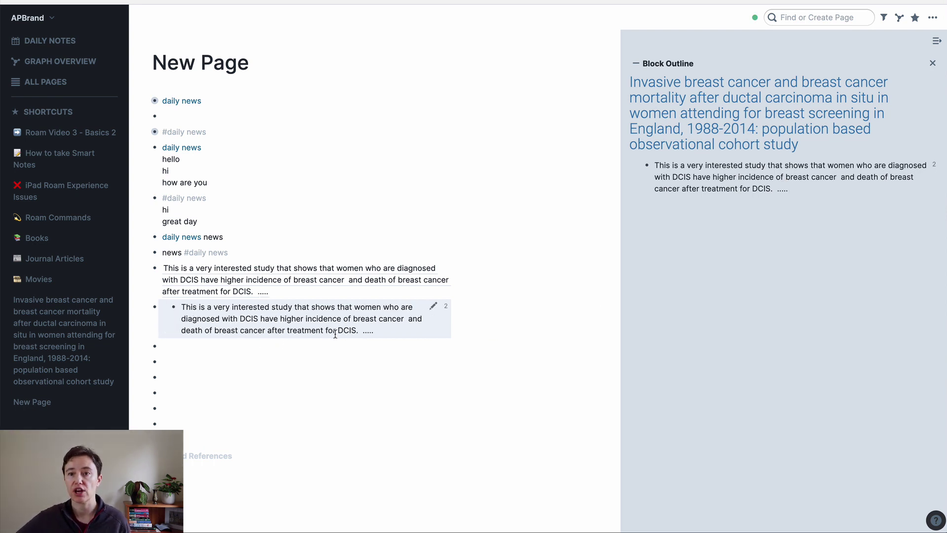
{"action": "left_click", "coordinate": [376, 332]}
{"action": "key", "text": "BackSpace"}
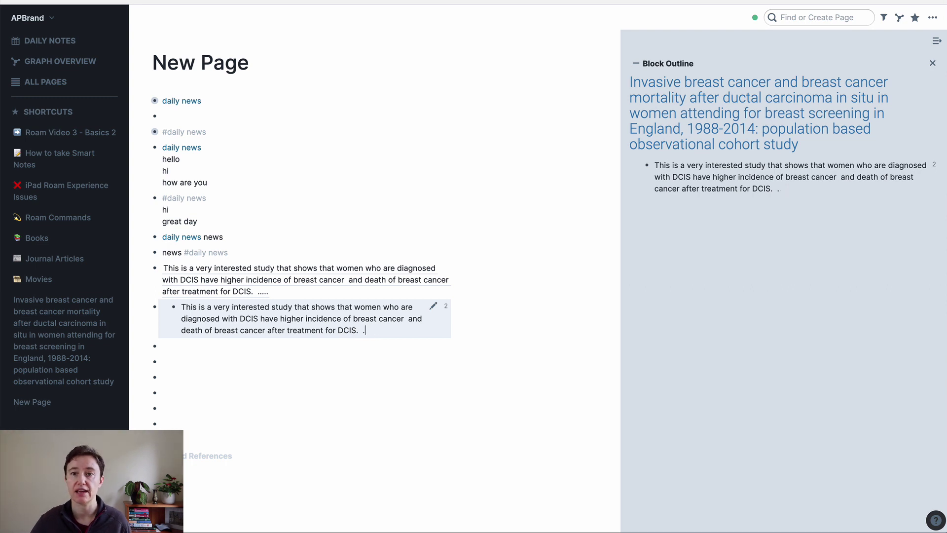
{"action": "key", "text": "Escape"}
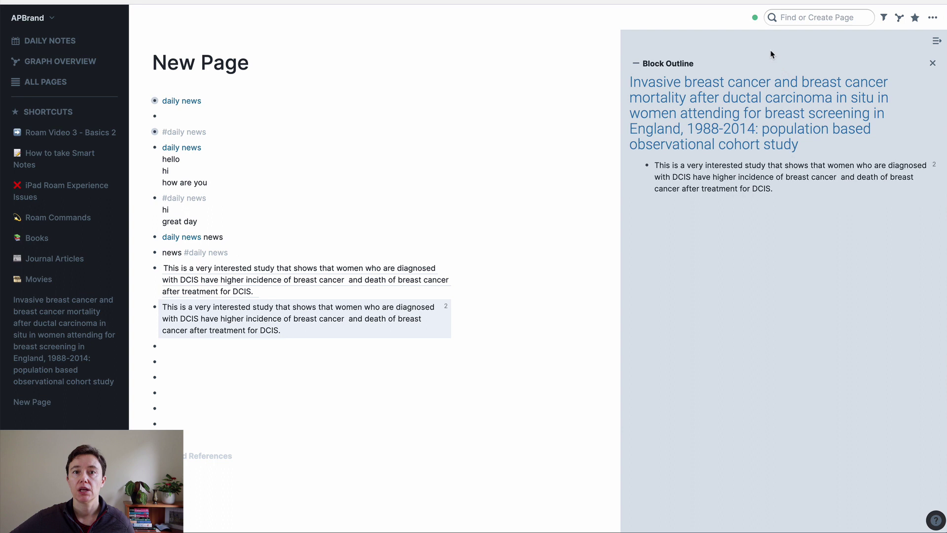
Close the Block Outline sidebar, briefly open How to take Smart Notes there, then close it too.
{"action": "left_click", "coordinate": [932, 64]}
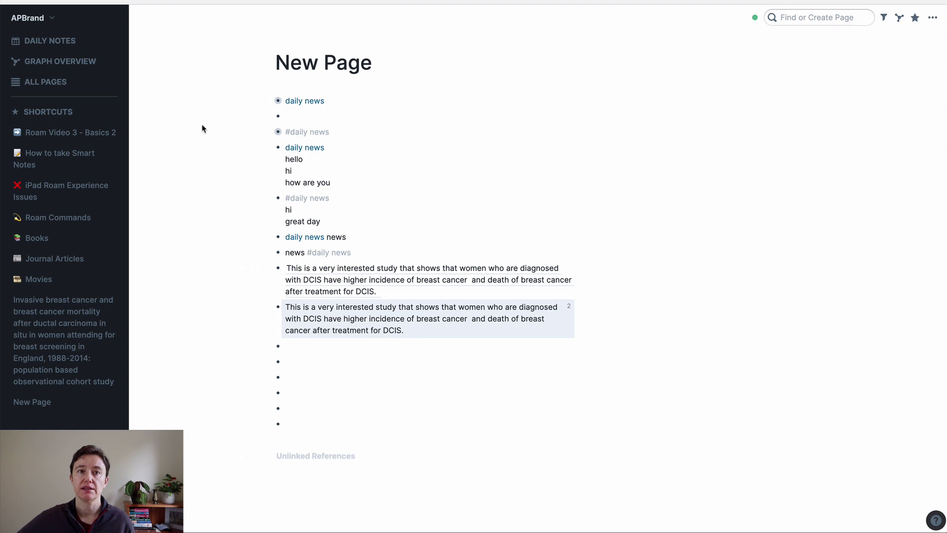
{"action": "left_click", "coordinate": [56, 158], "text": "shift"}
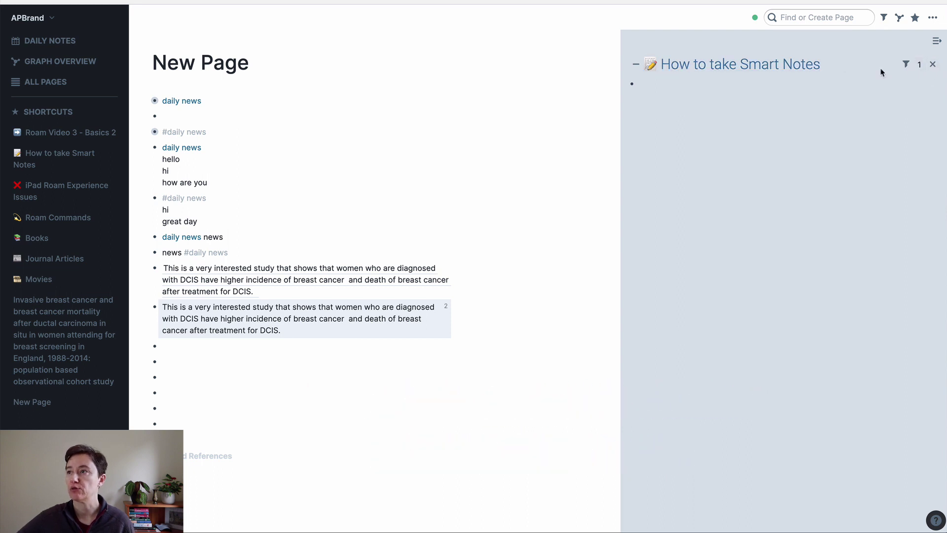
{"action": "left_click", "coordinate": [932, 64]}
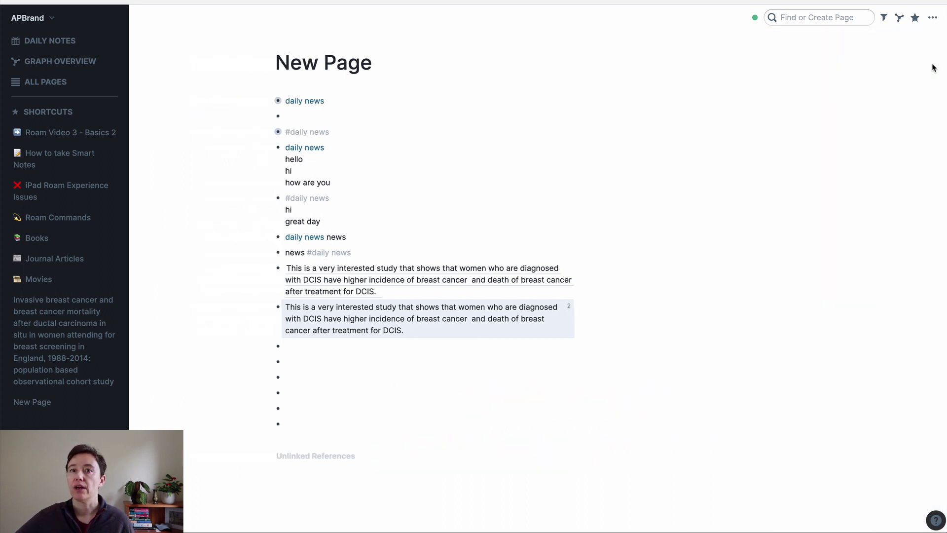
Open daily news in the sidebar, view its 6 mentions, then close the Mentions panel.
{"action": "left_click", "coordinate": [313, 154], "text": "shift"}
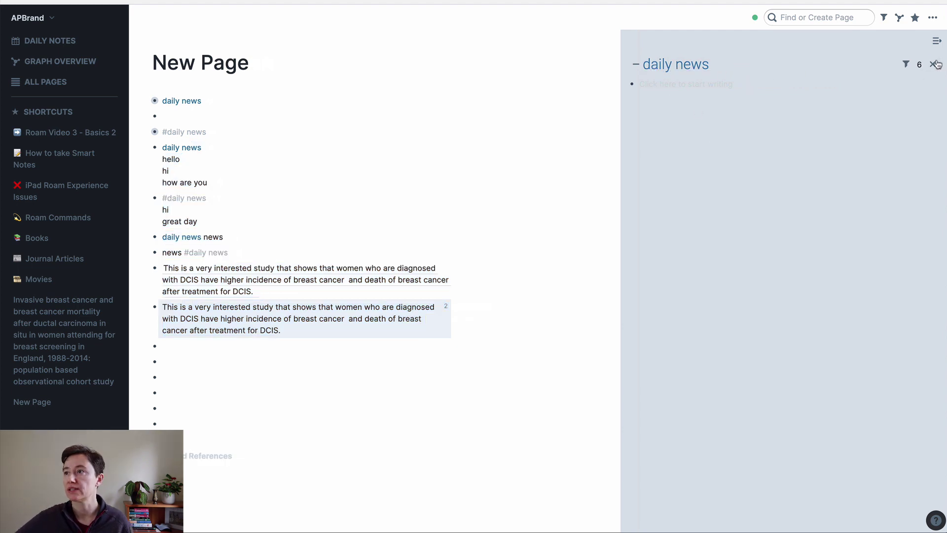
{"action": "left_click", "coordinate": [919, 65]}
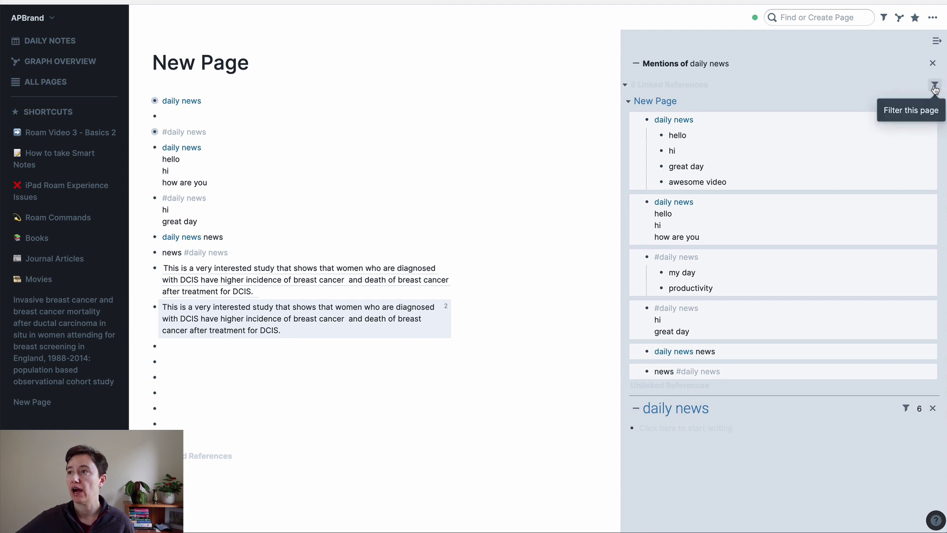
{"action": "left_click", "coordinate": [932, 63]}
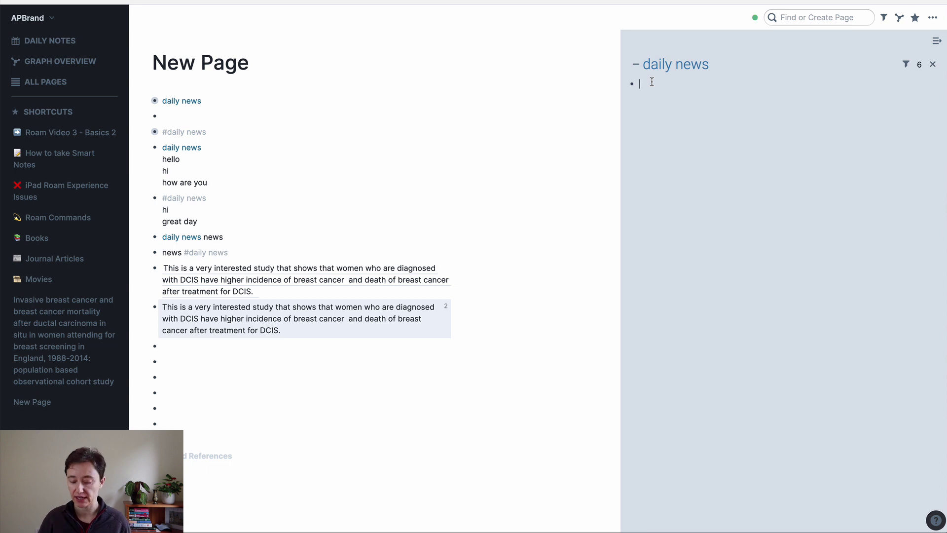
Enter 'dtfffcftrsesres' as the first block of daily news and zoom the browser in.
{"action": "type", "text": "dtfffcftrsesres"}
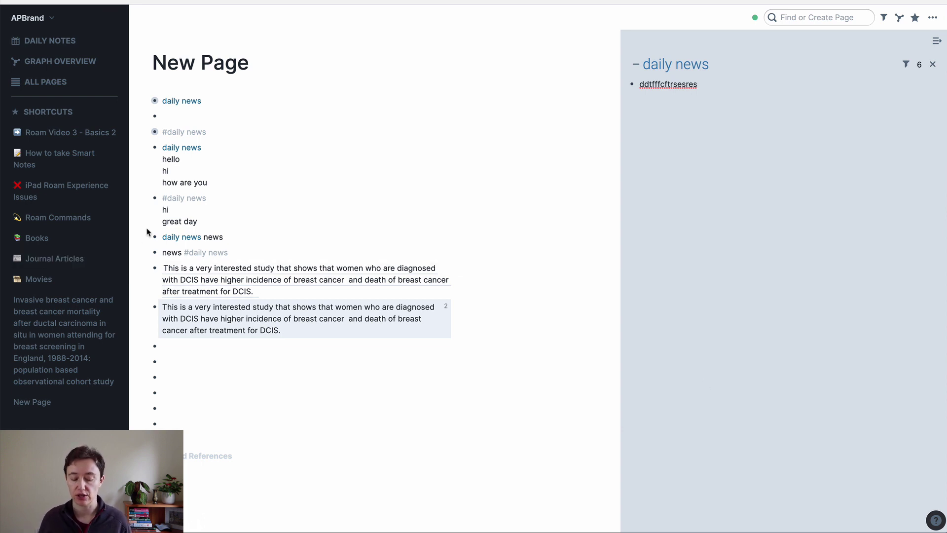
{"action": "key", "text": "super+equal"}
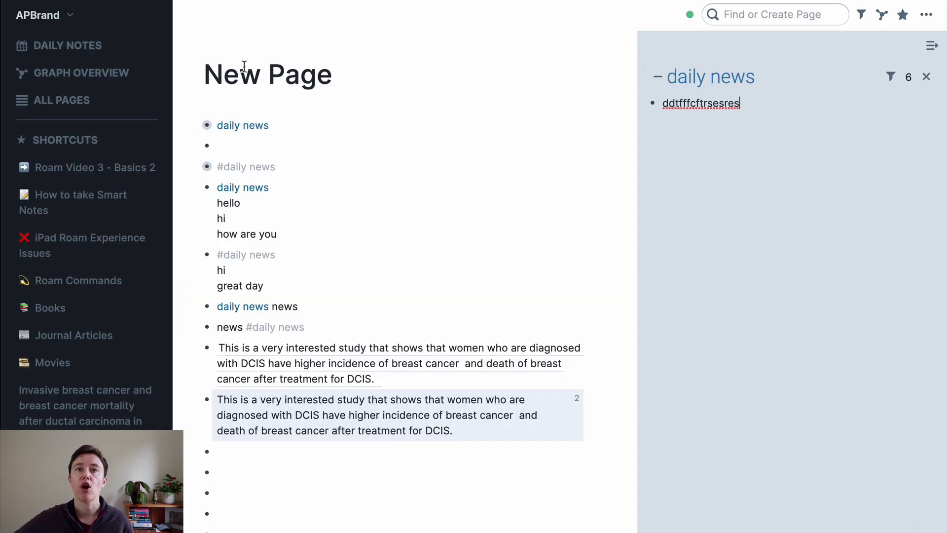
Open Roam Commands in a second Roam Research window, with Books in its sidebar.
{"action": "right_click", "coordinate": [56, 285]}
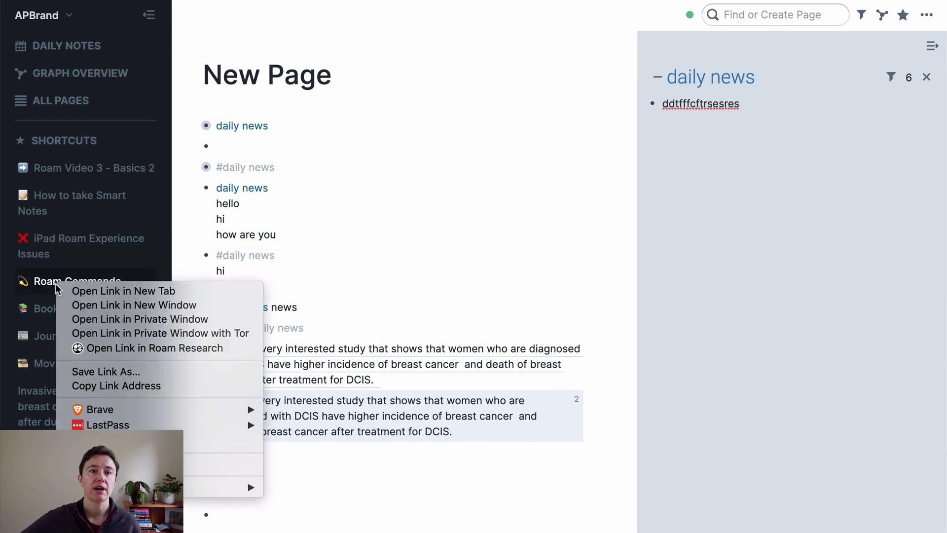
{"action": "left_click", "coordinate": [141, 348]}
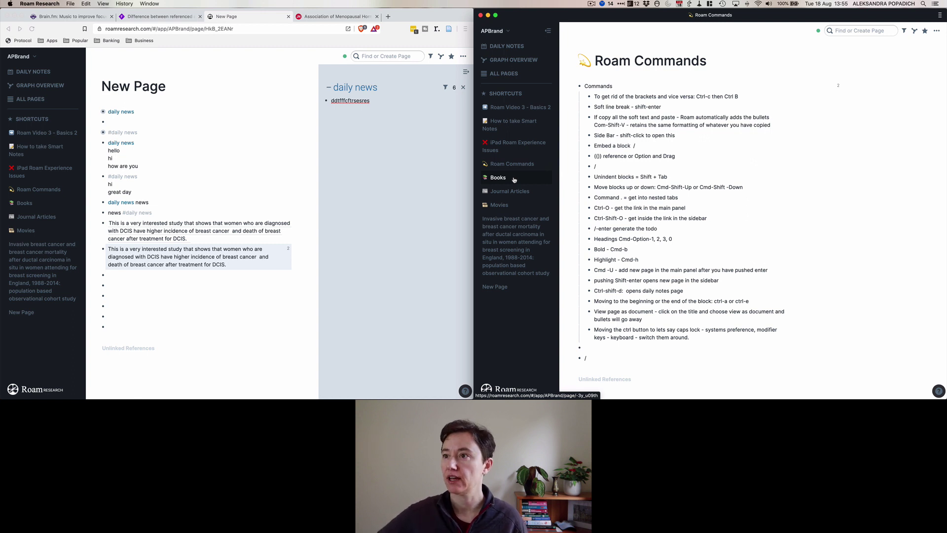
{"action": "left_click", "coordinate": [513, 180], "text": "shift"}
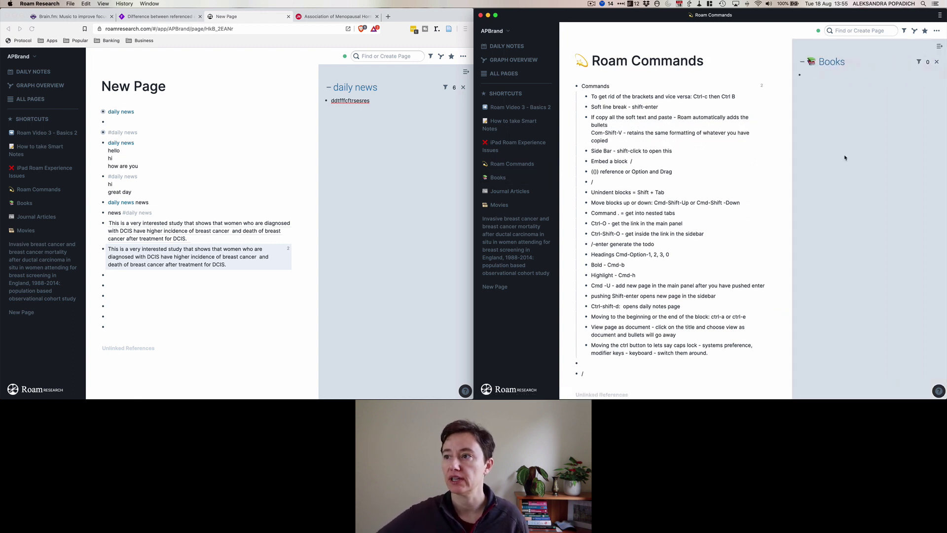